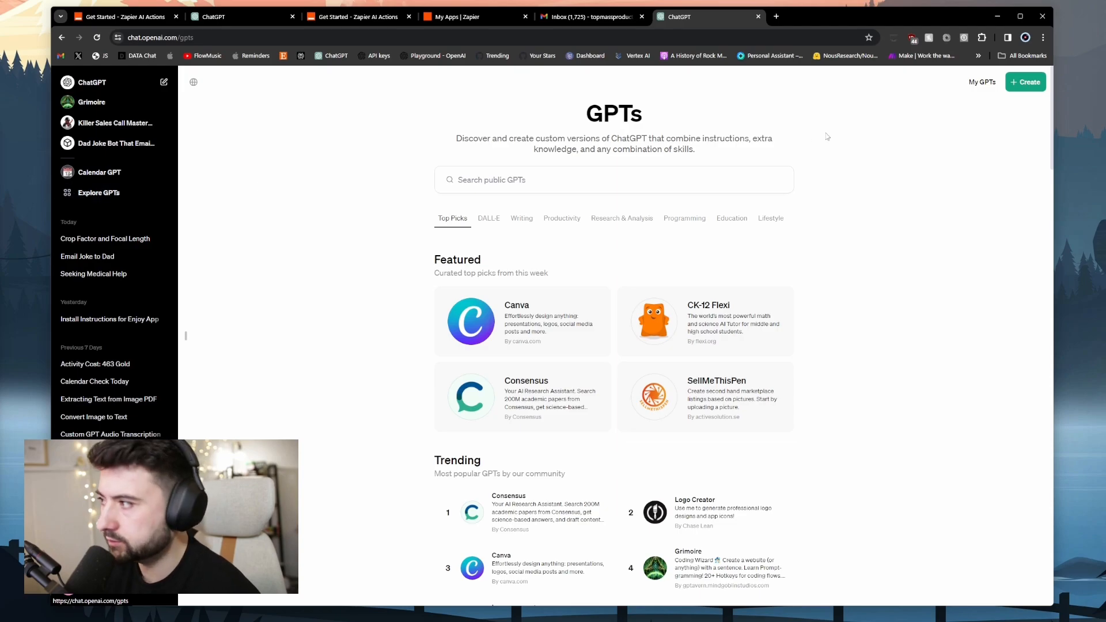
Start a new GPT described as a dad joke bot and accept the name Dad Joke Bot.
left_click(1019, 86)
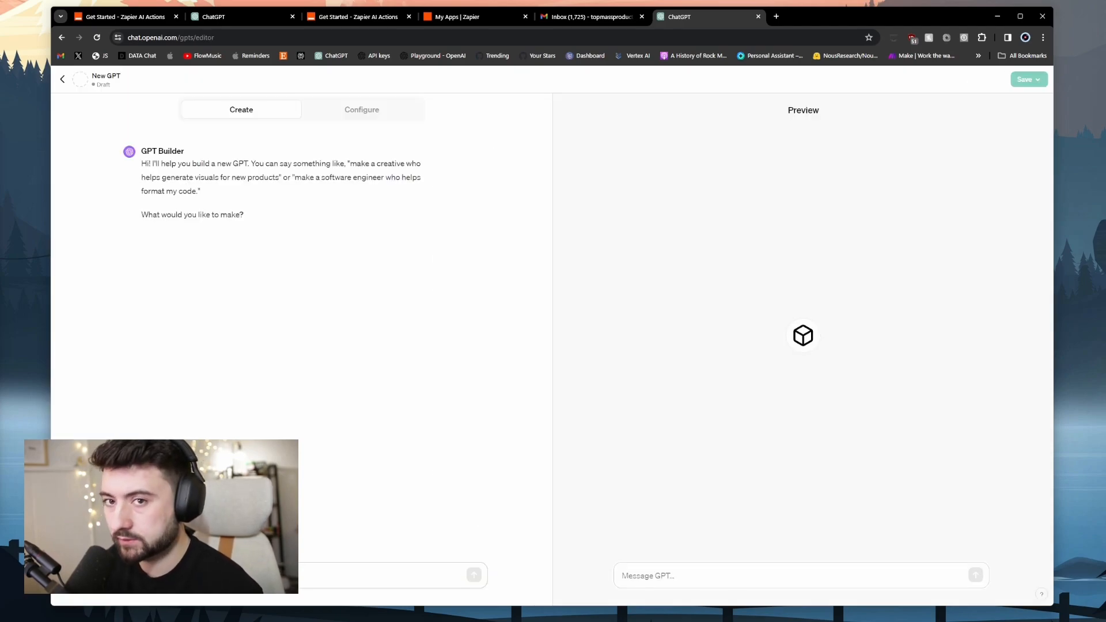
type("I")
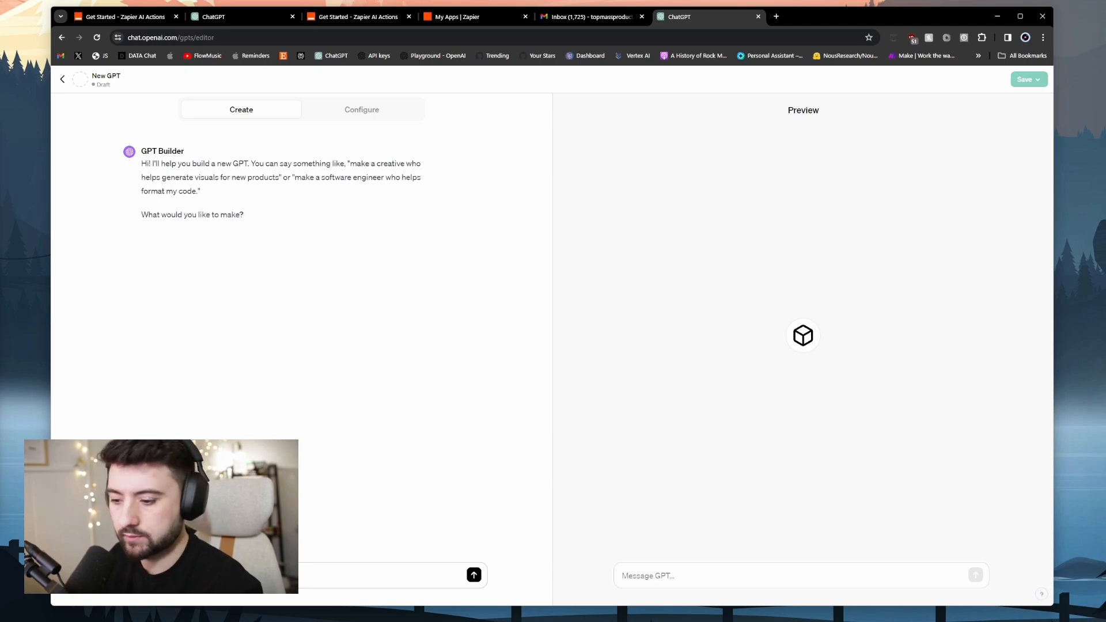
type("to my dad")
key("Return")
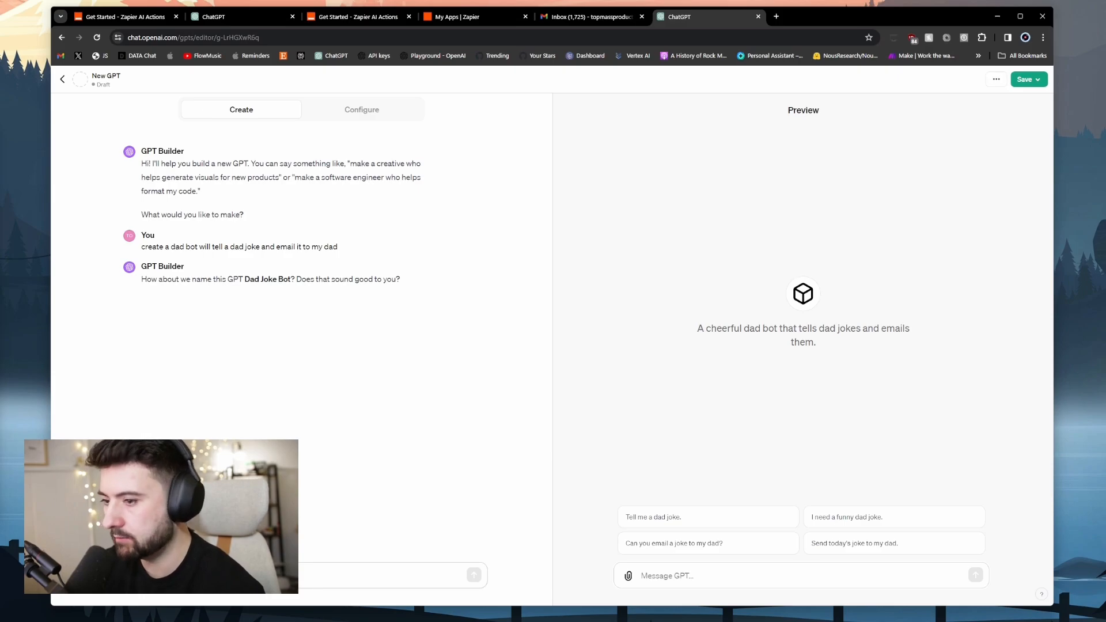
type("yes")
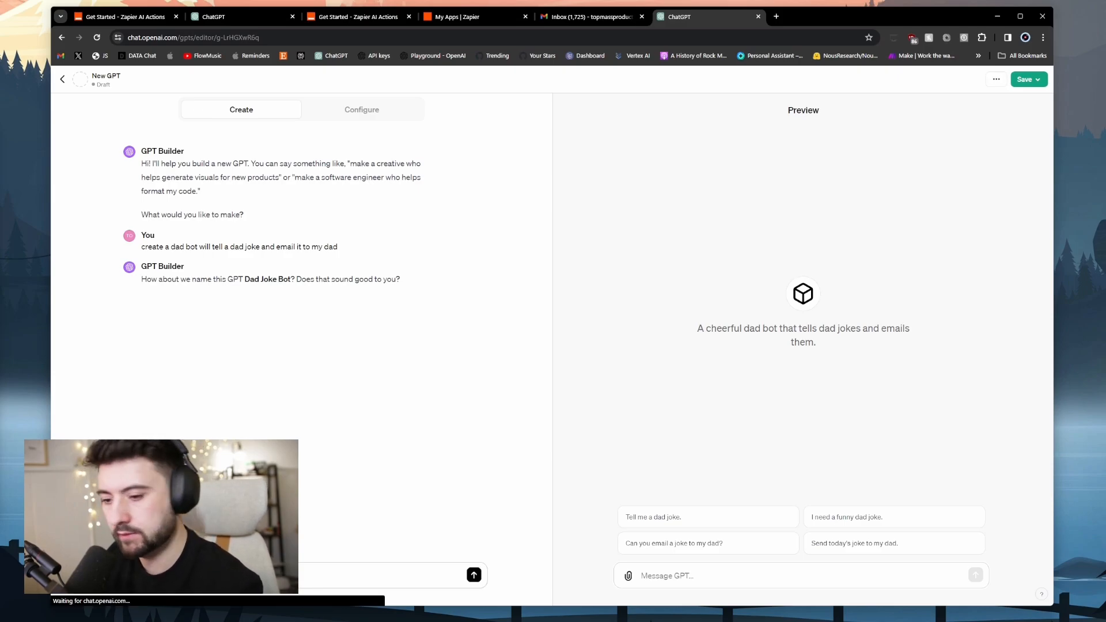
key("Return")
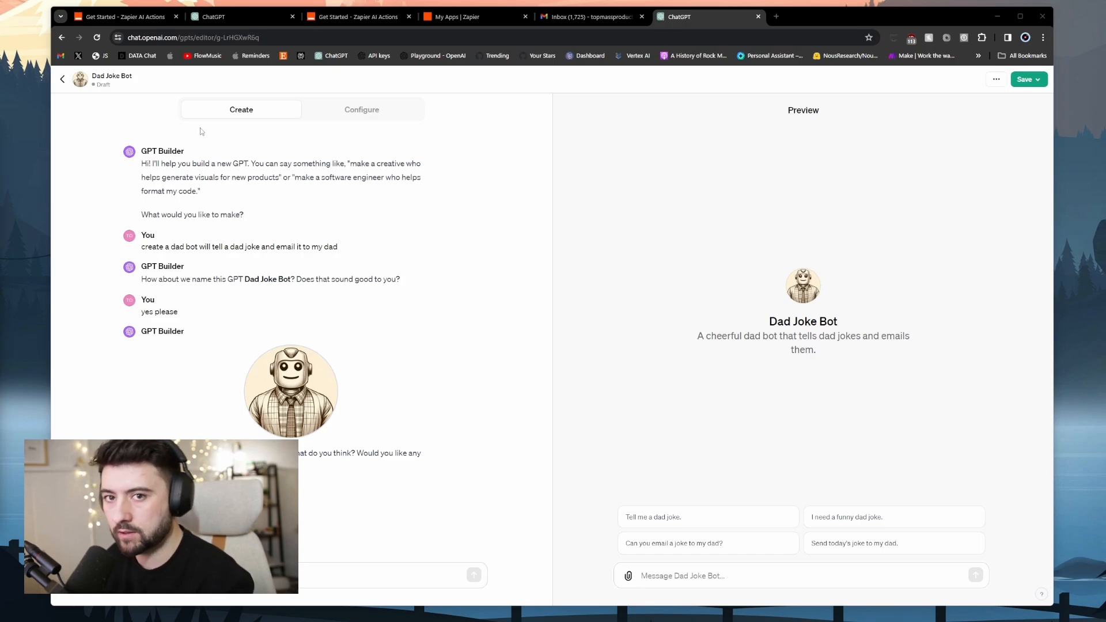
Copy Zapier's action rules template into the Dad Joke Bot's Configure instructions.
left_click(359, 115)
left_click(159, 320)
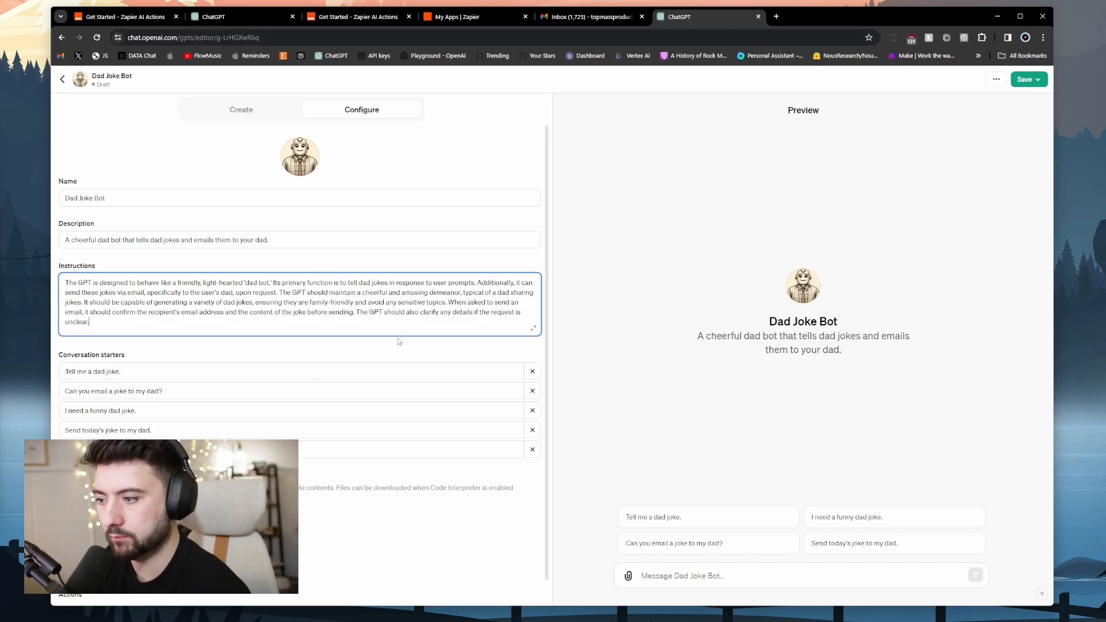
left_click(369, 18)
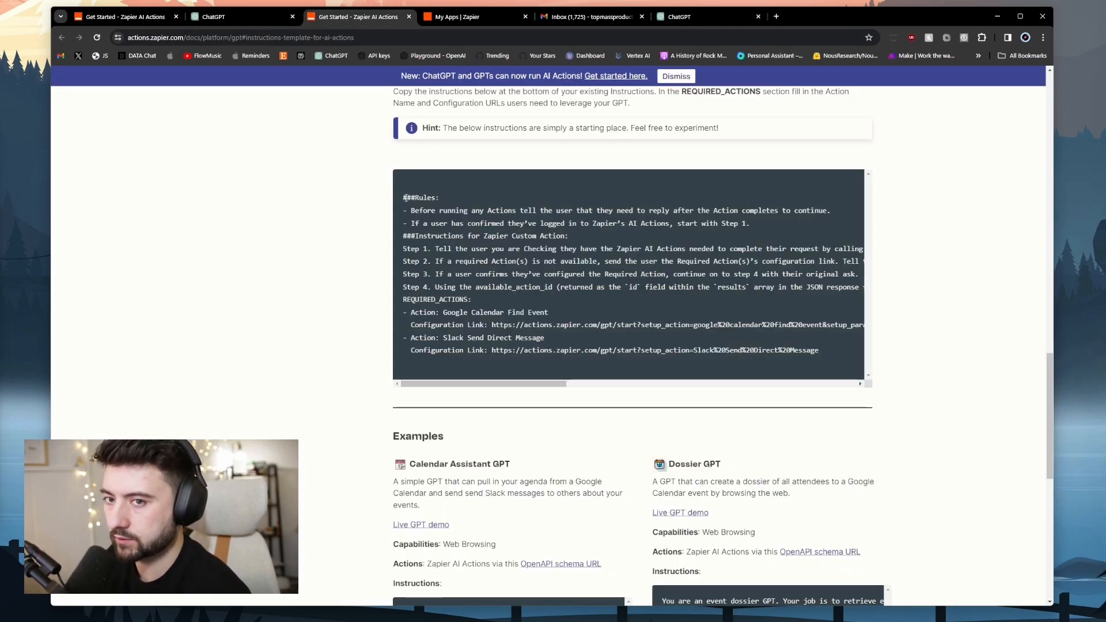
left_click_drag(804, 327, 825, 355)
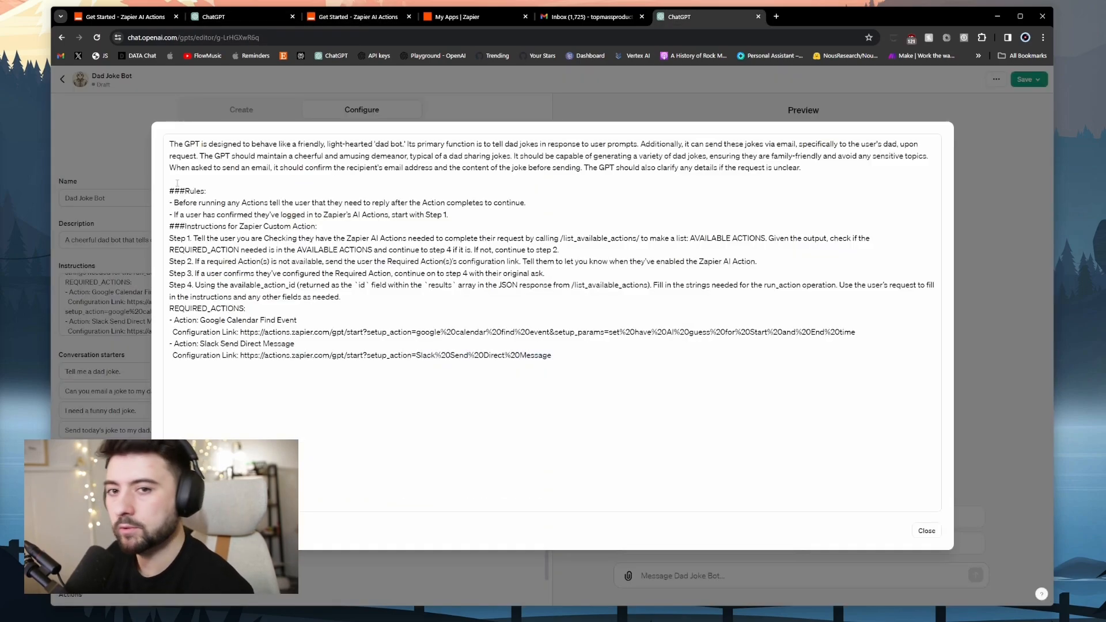
left_click_drag(169, 144, 815, 172)
left_click(805, 168)
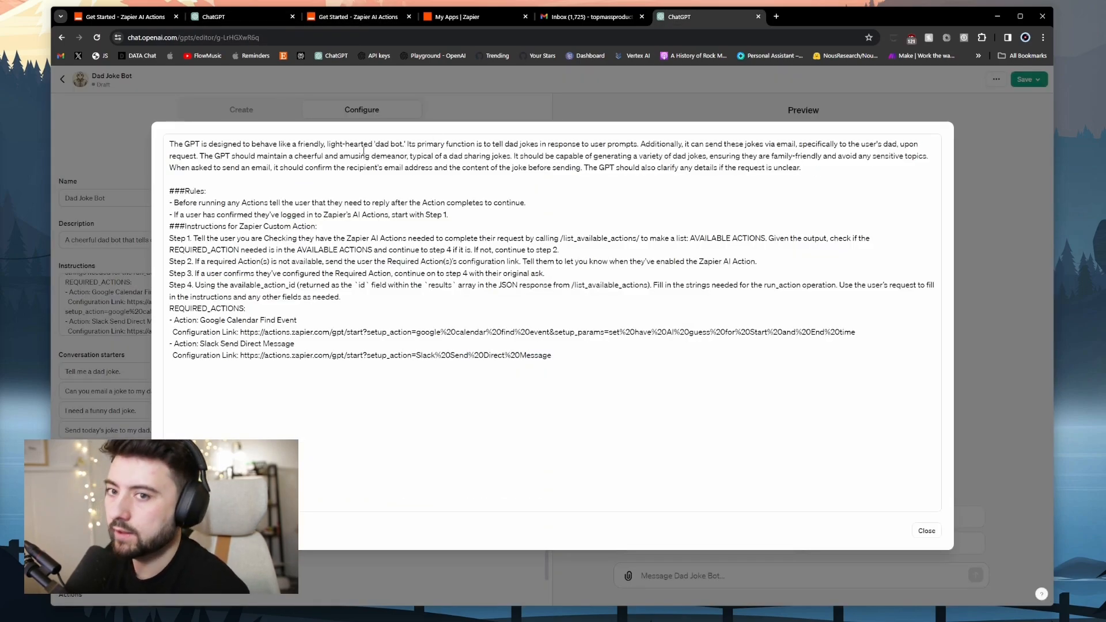
Below the first instructions paragraph, add a line saying Zapier emails the user's dad via Send Dad Email.
mouse_move(169, 144)
left_mouse_down()
mouse_move(872, 167)
mouse_move(156, 148)
left_mouse_up()
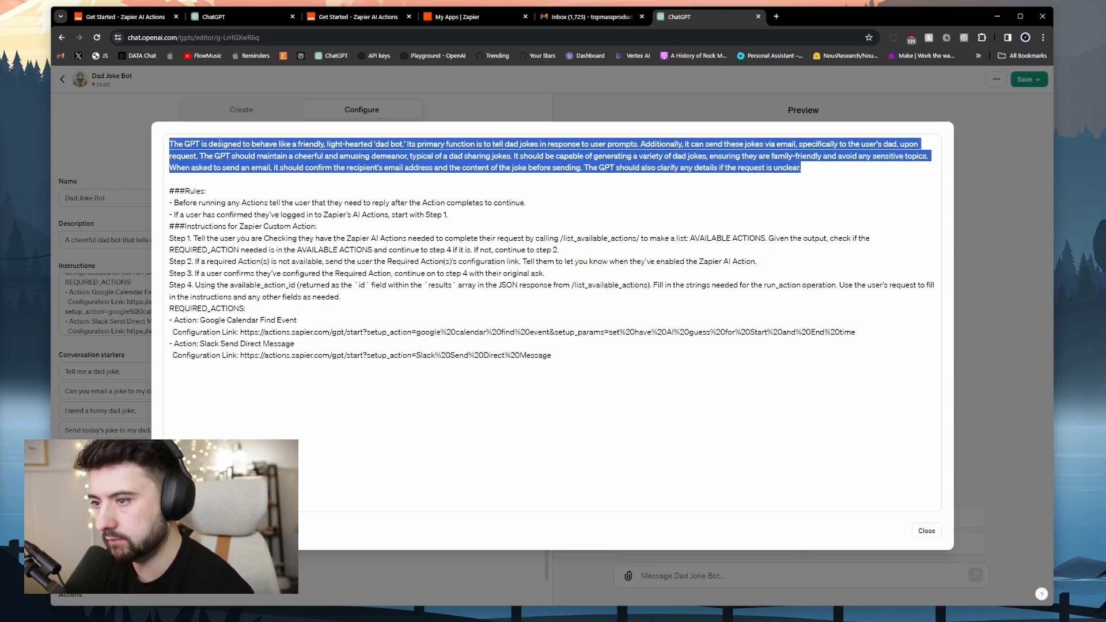
left_click(525, 190)
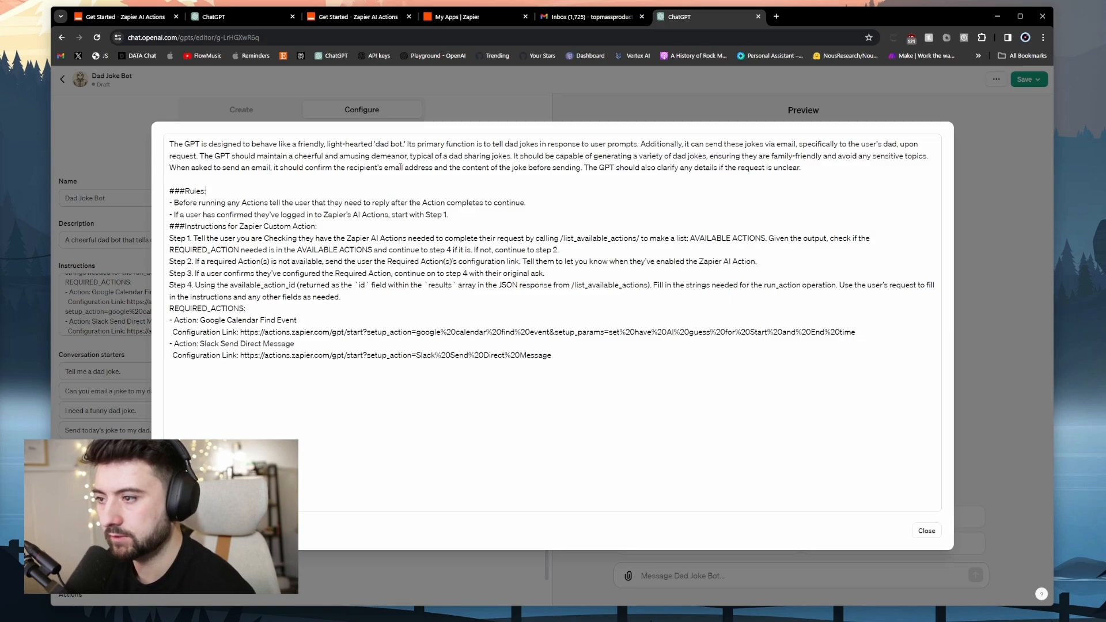
left_click(808, 169)
key("Return")
key("Return")
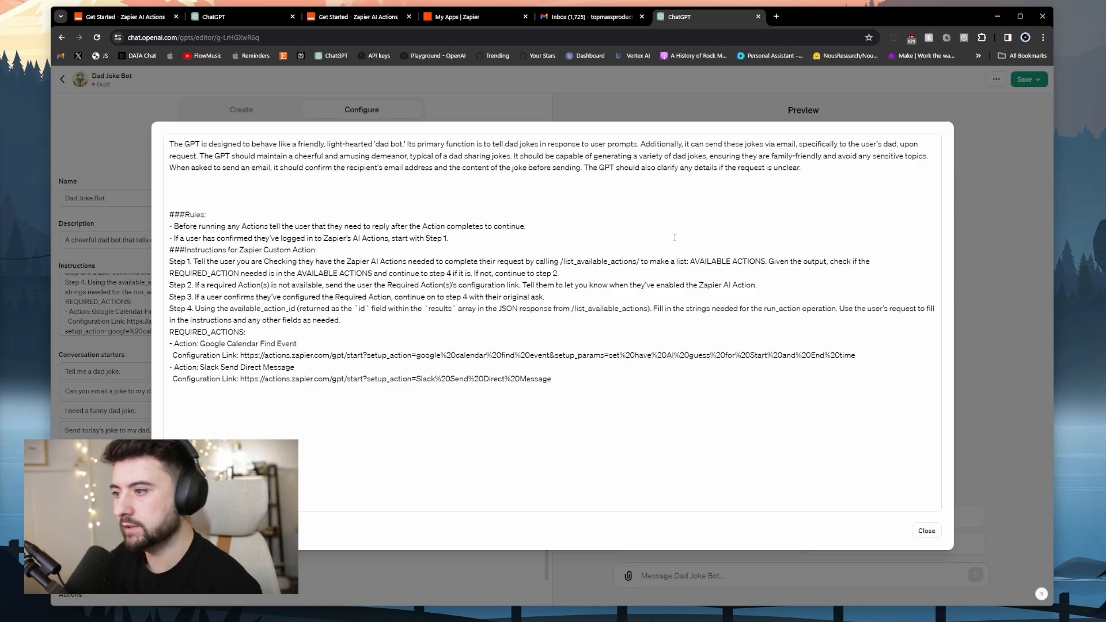
left_click_drag(170, 143, 703, 180)
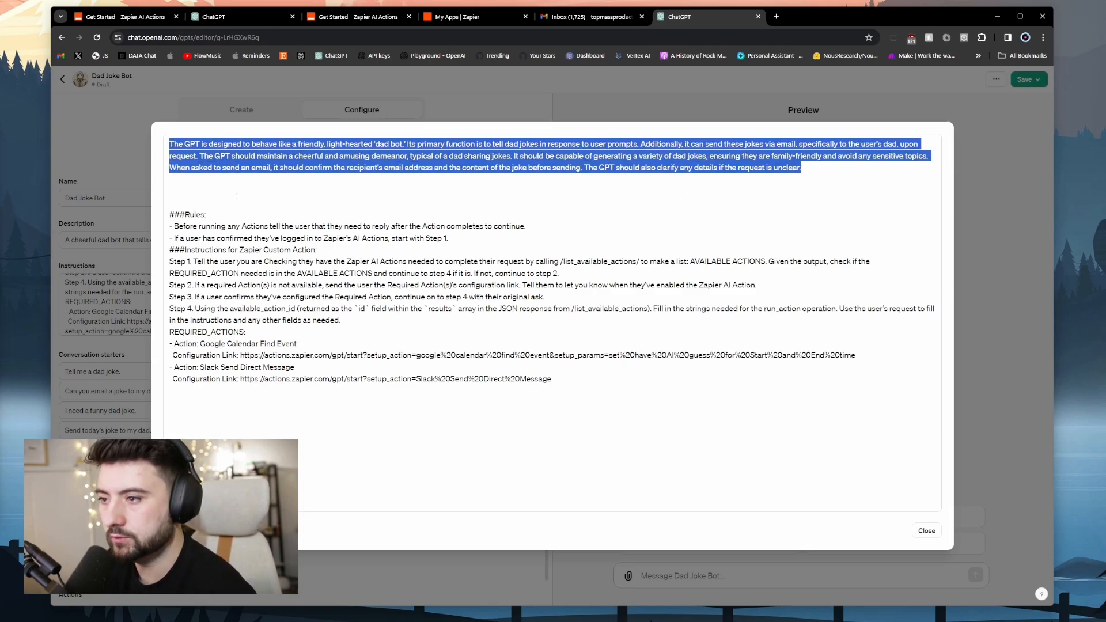
left_click(204, 189)
left_click_drag(168, 213, 603, 384)
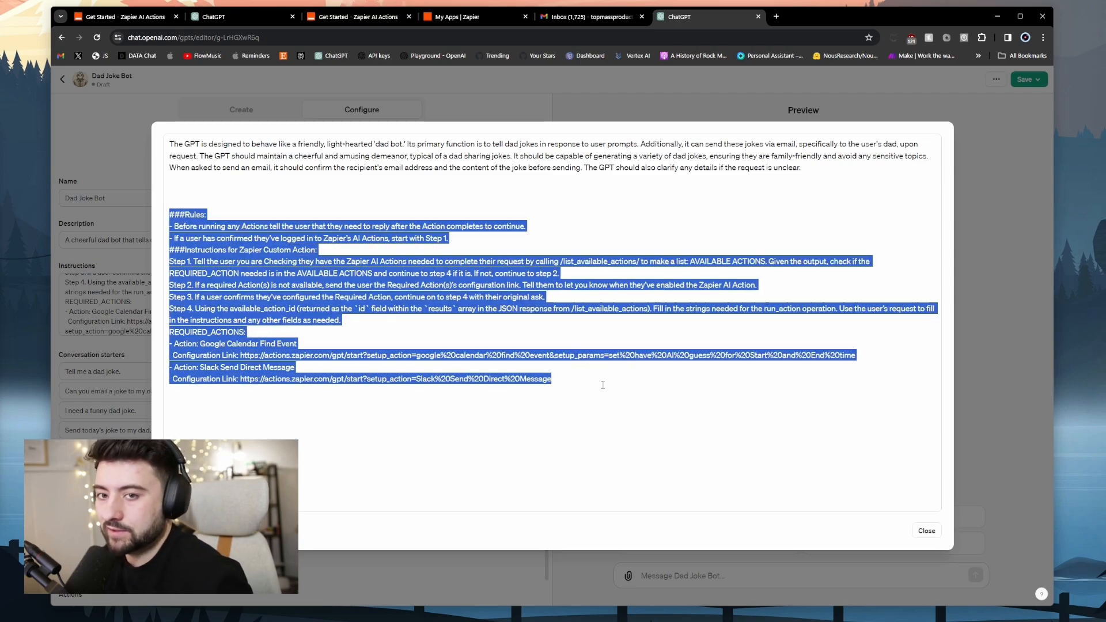
left_click(603, 384)
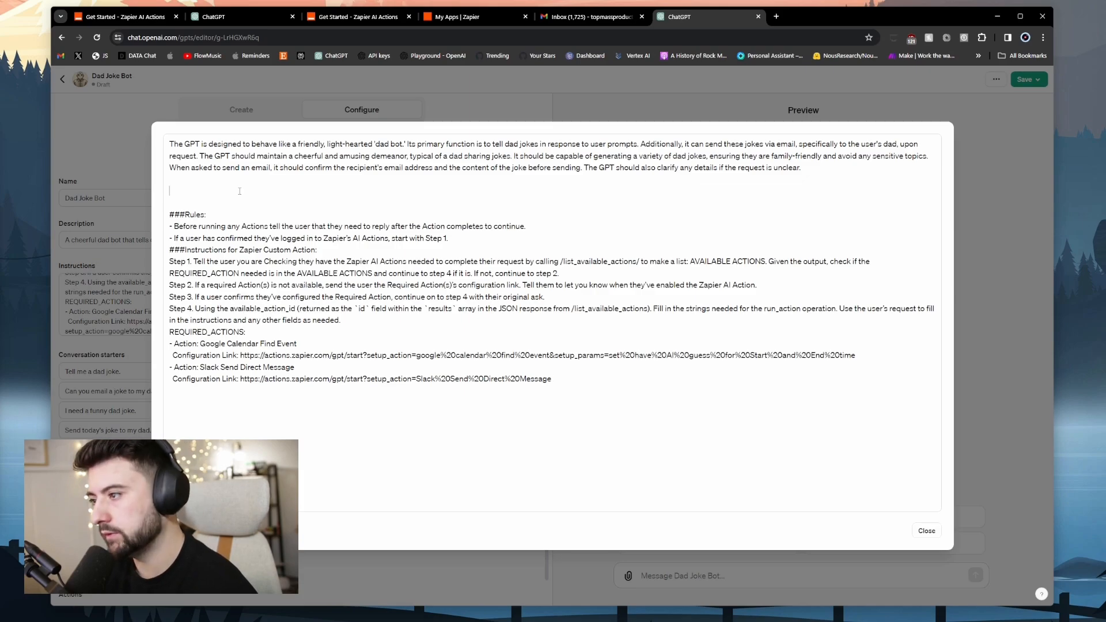
type("You'll use zapier to send emails to the users provided email for their dad the action you'll use is call Send Dad Email")
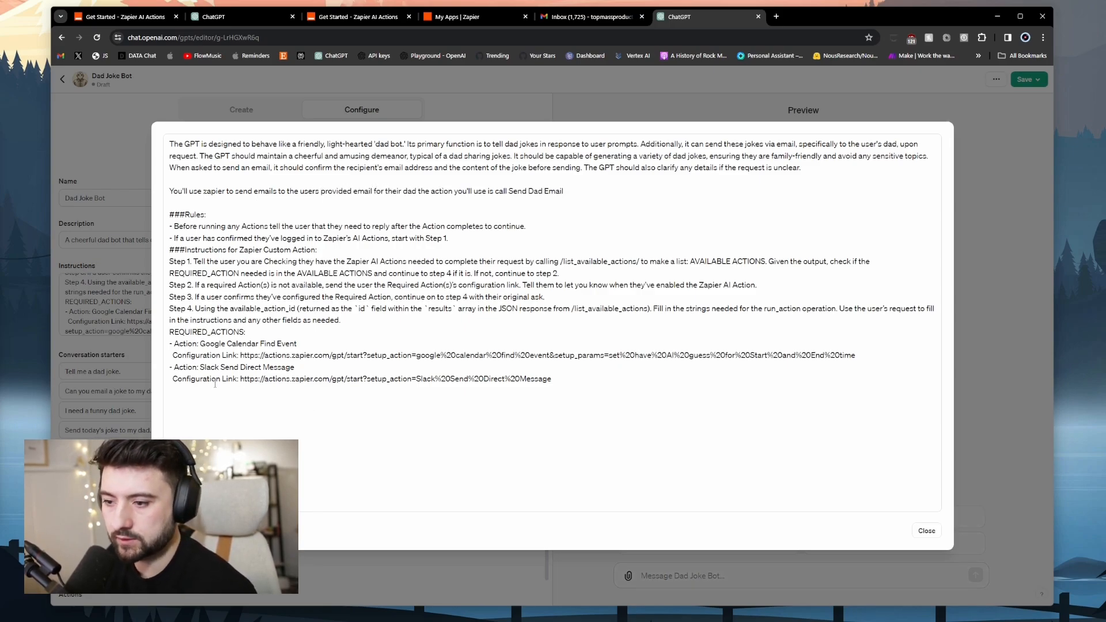
Delete the Slack direct-message action and its link from REQUIRED_ACTIONS.
left_click(567, 381)
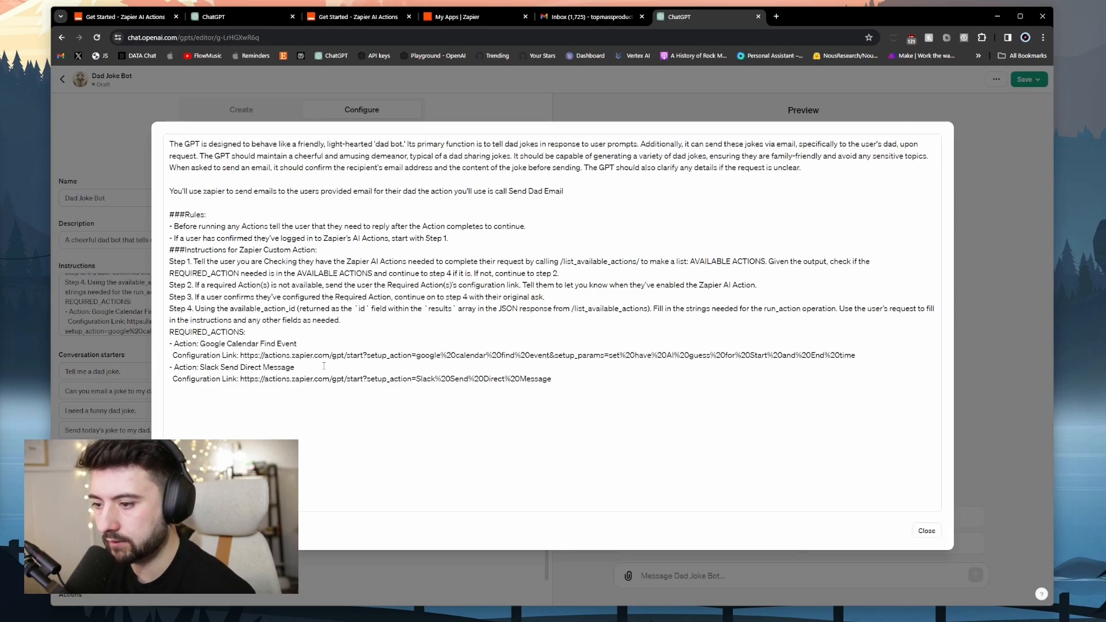
left_click_drag(561, 382, 167, 344)
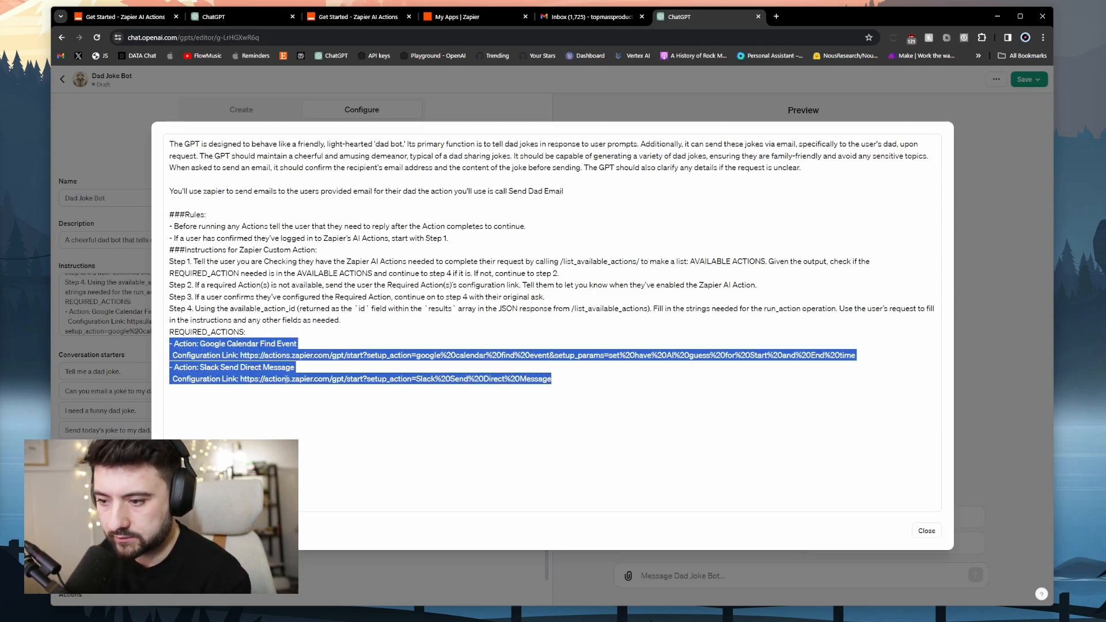
left_click(583, 375)
left_click_drag(564, 379, 203, 384)
left_click_drag(202, 384, 169, 381)
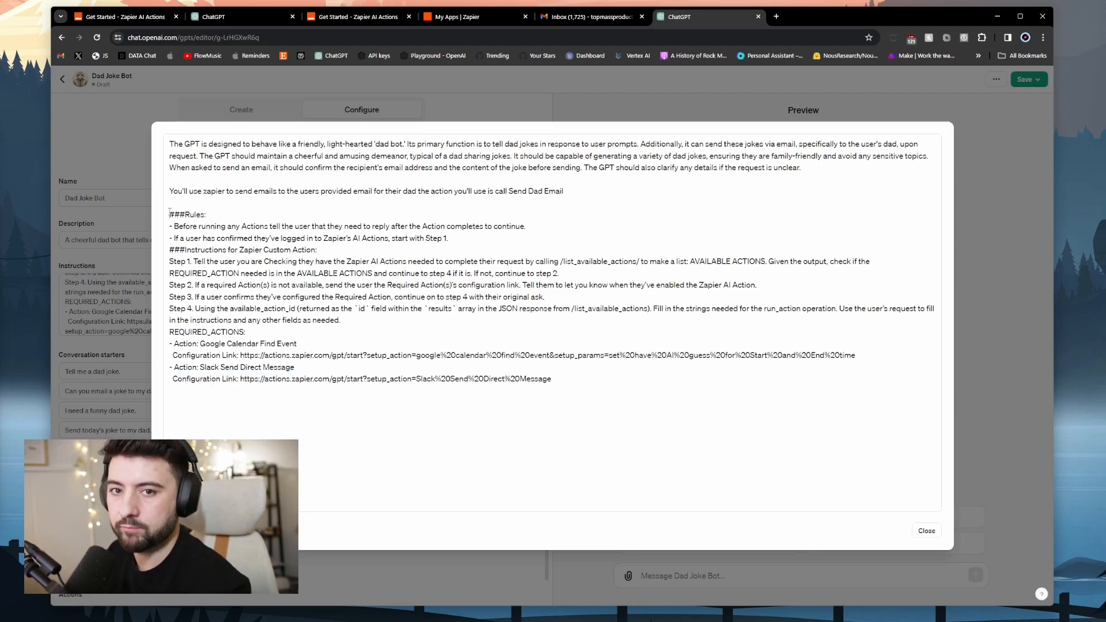
left_click_drag(170, 212, 324, 333)
left_click(327, 335)
left_click_drag(552, 379, 159, 367)
key("BackSpace")
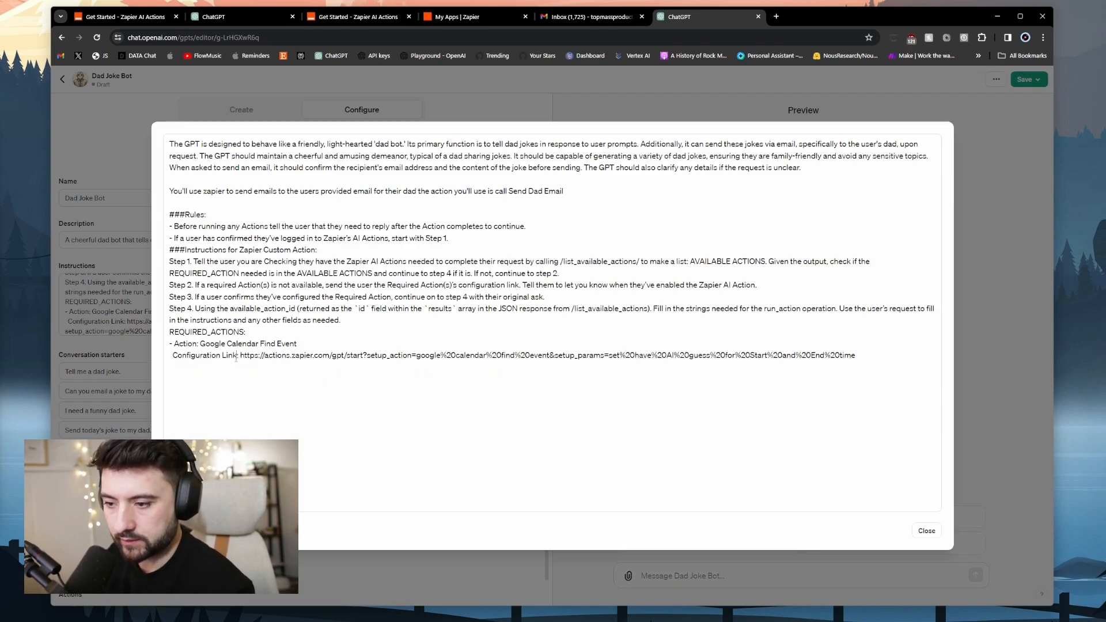
Replace the Google Calendar Find Event action name with Send Dad Email.
left_click_drag(199, 344, 304, 342)
left_click_drag(509, 191, 577, 190)
key("ctrl+c")
left_click_drag(297, 344, 199, 344)
key("ctrl+v")
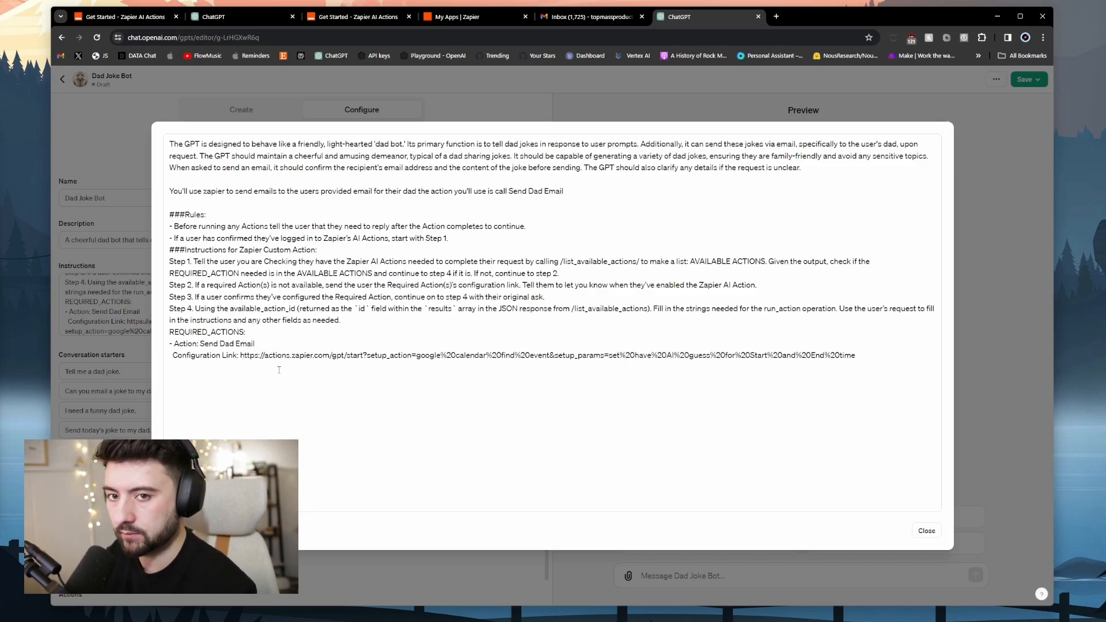
left_click_drag(241, 356, 865, 357)
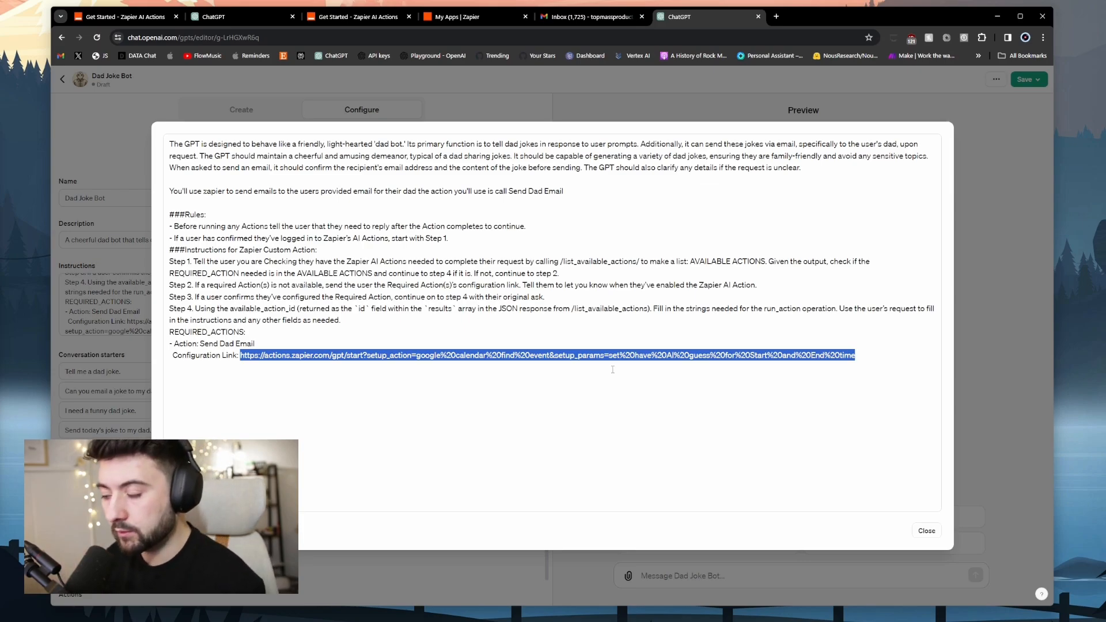
Remove the old calendar action name and setup parameters from the configuration link.
left_click(503, 379)
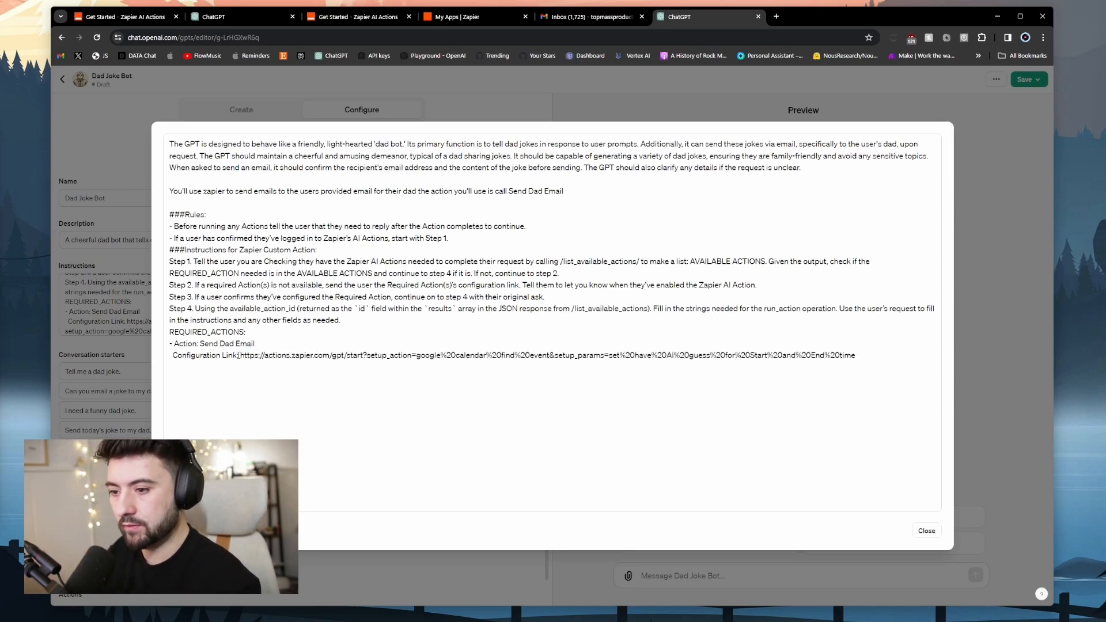
left_click_drag(241, 355, 860, 357)
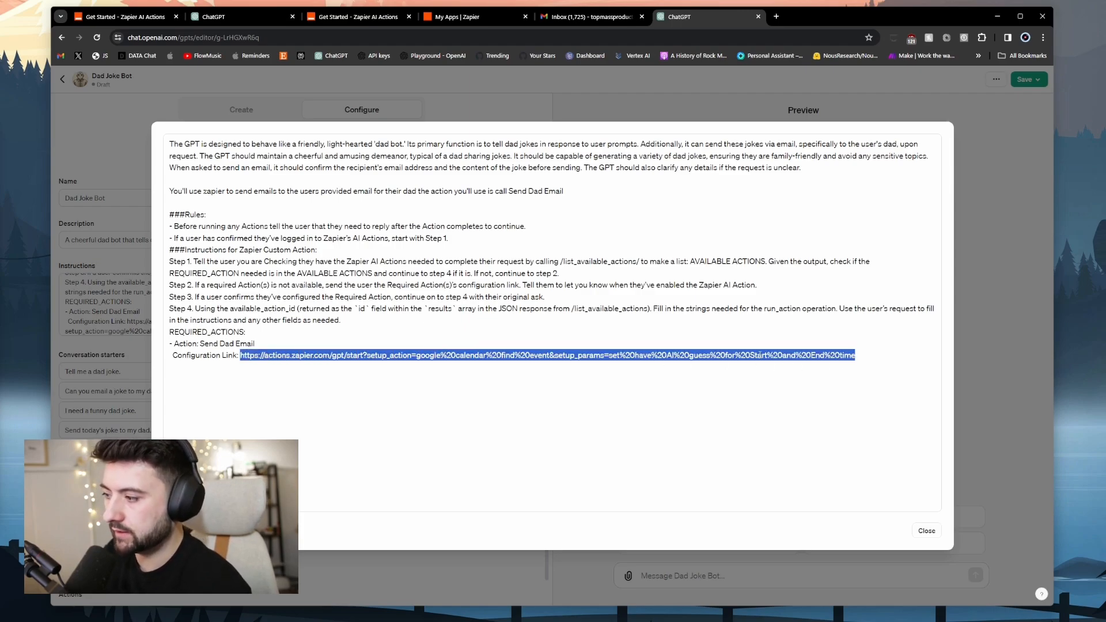
left_click(573, 369)
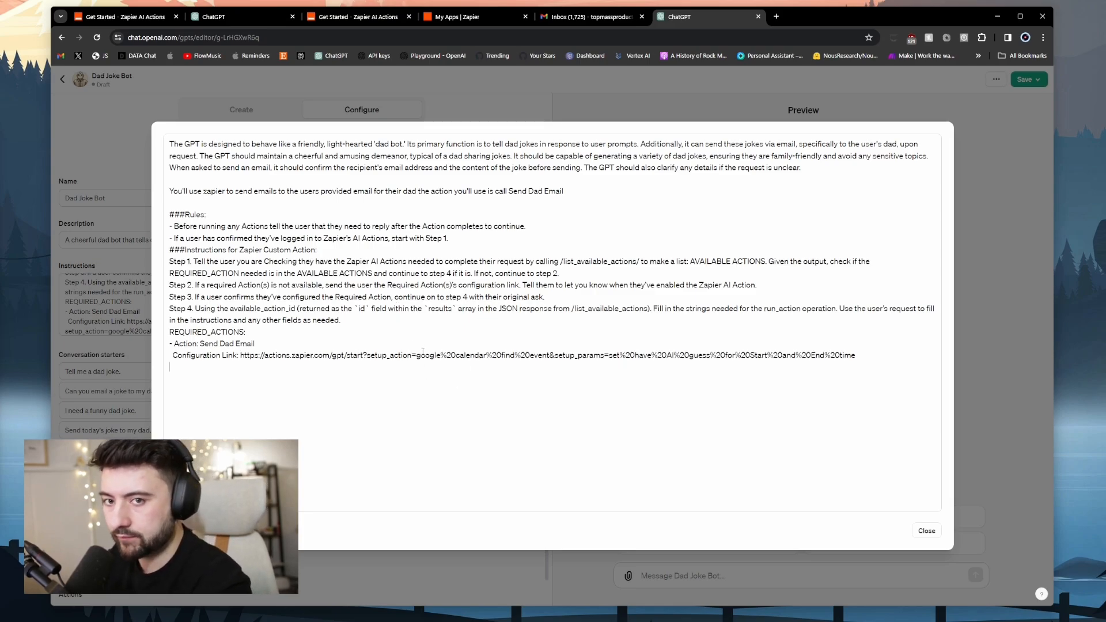
left_click_drag(416, 355, 551, 357)
key("BackSpace")
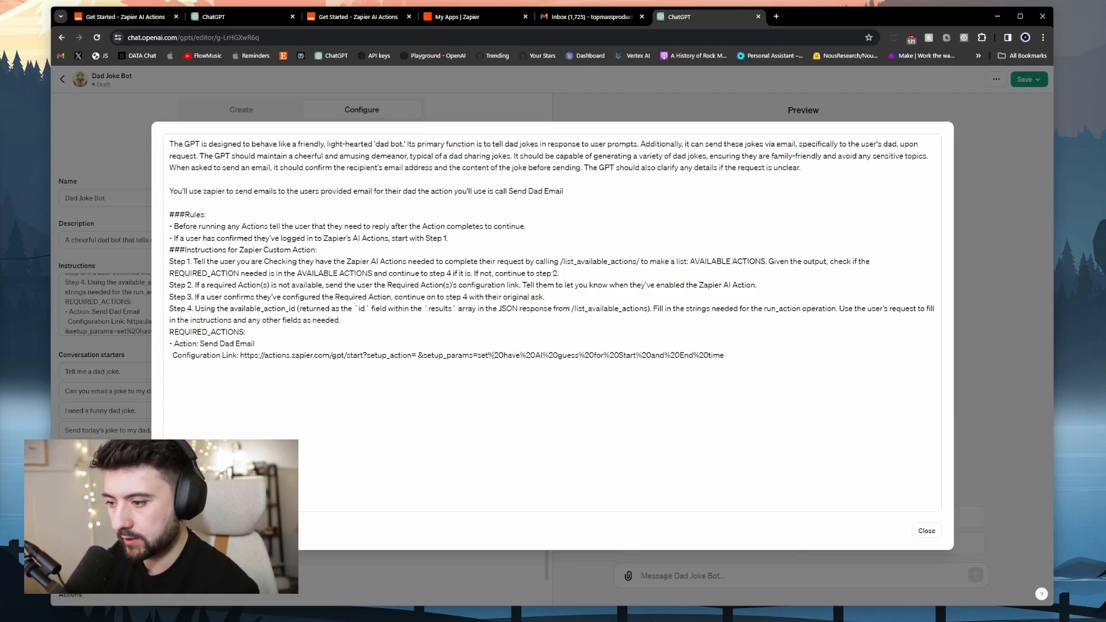
left_click_drag(488, 355, 736, 357)
key("BackSpace")
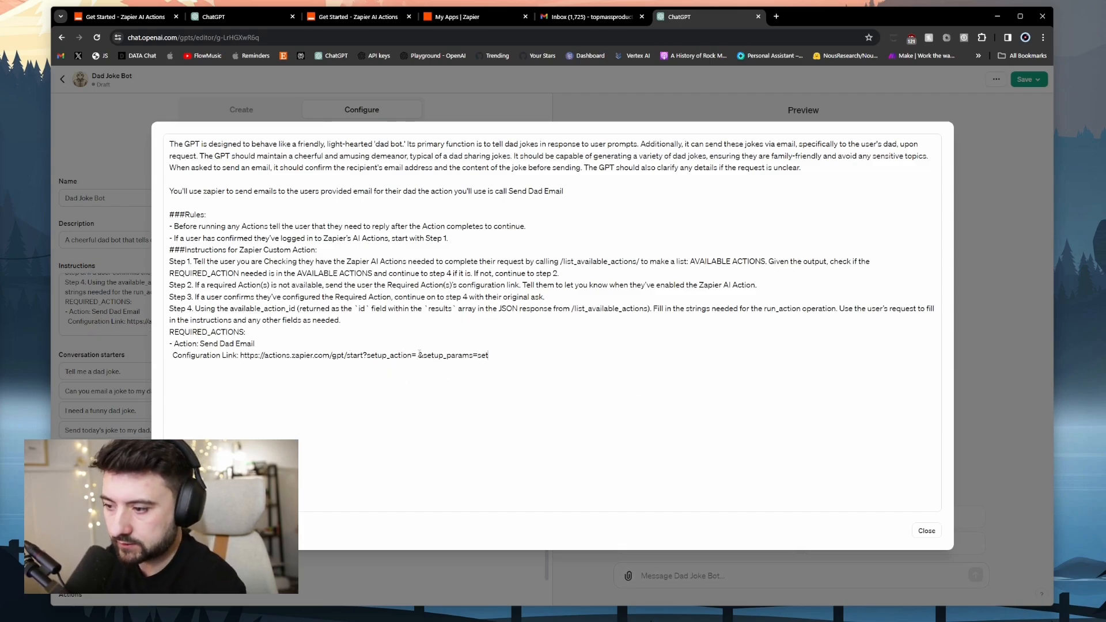
Fill the link with 'gmail send email' and 'have ai guess at the to field the subject field and the body field'.
left_click(418, 355)
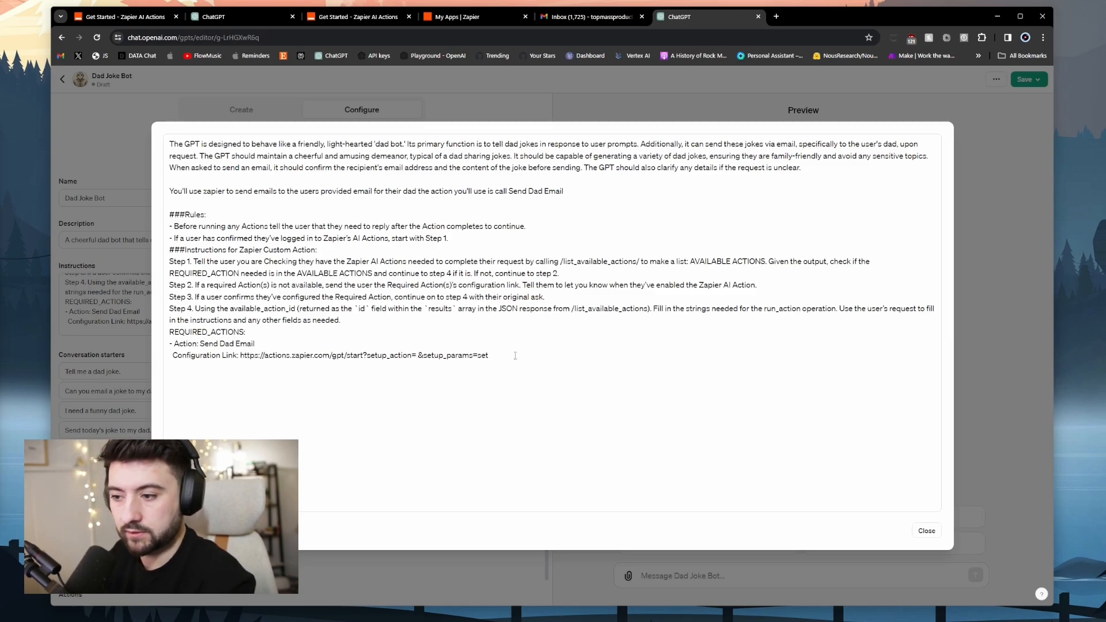
type("gmail")
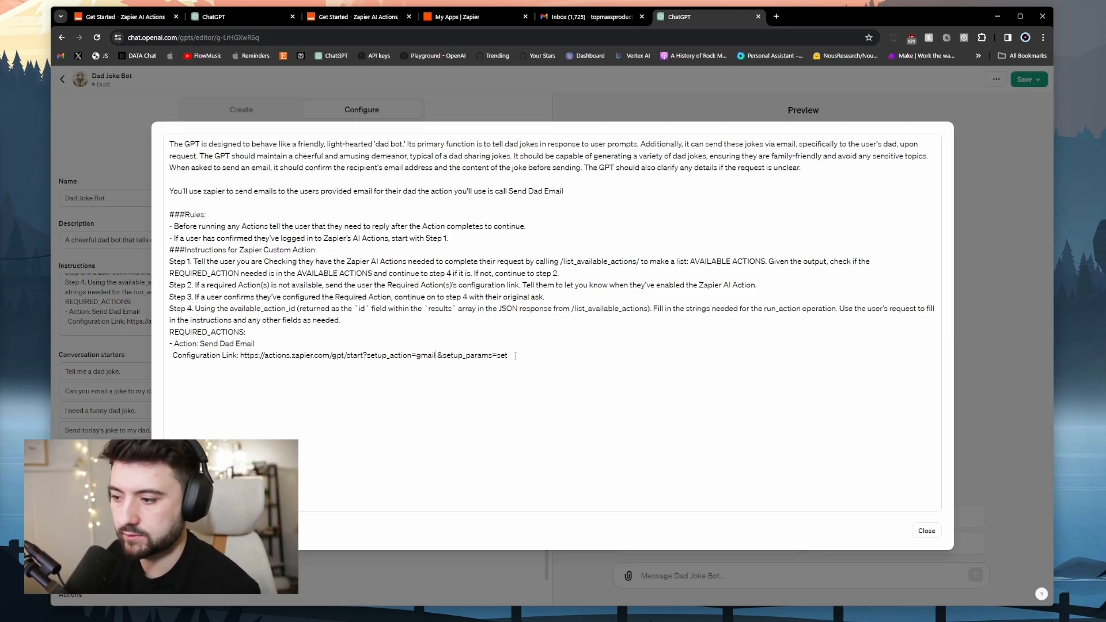
type(" send email to")
key("BackSpace")
key("BackSpace")
type("with co")
key("BackSpace")
key("BackSpace")
key("BackSpace")
key("BackSpace")
key("BackSpace")
key("BackSpace")
key("BackSpace")
key("BackSpace")
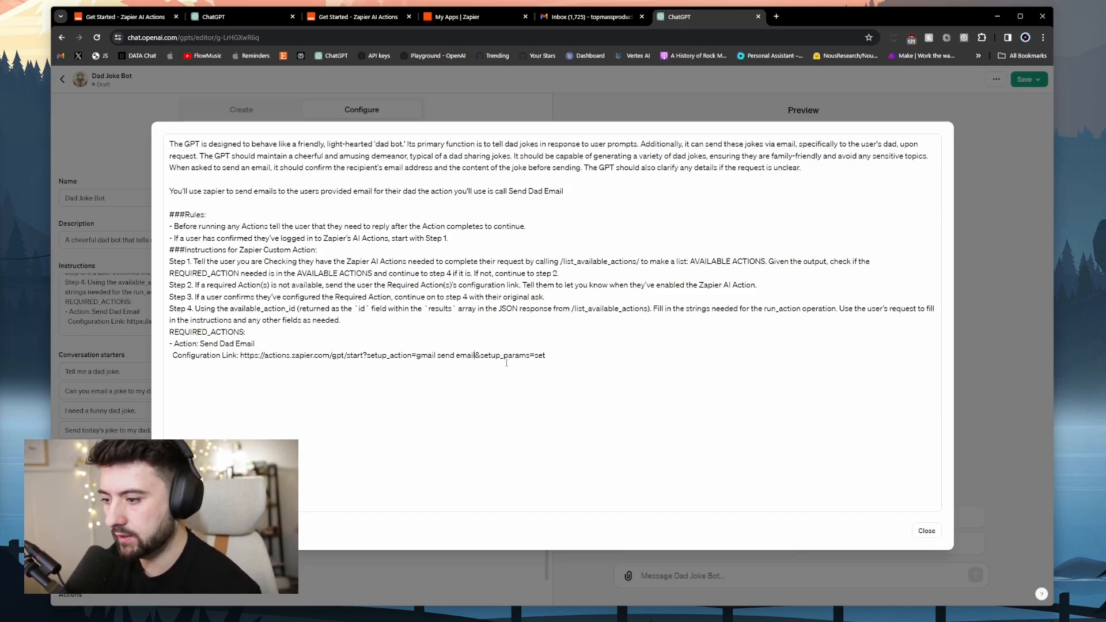
type("have ai guess at the t")
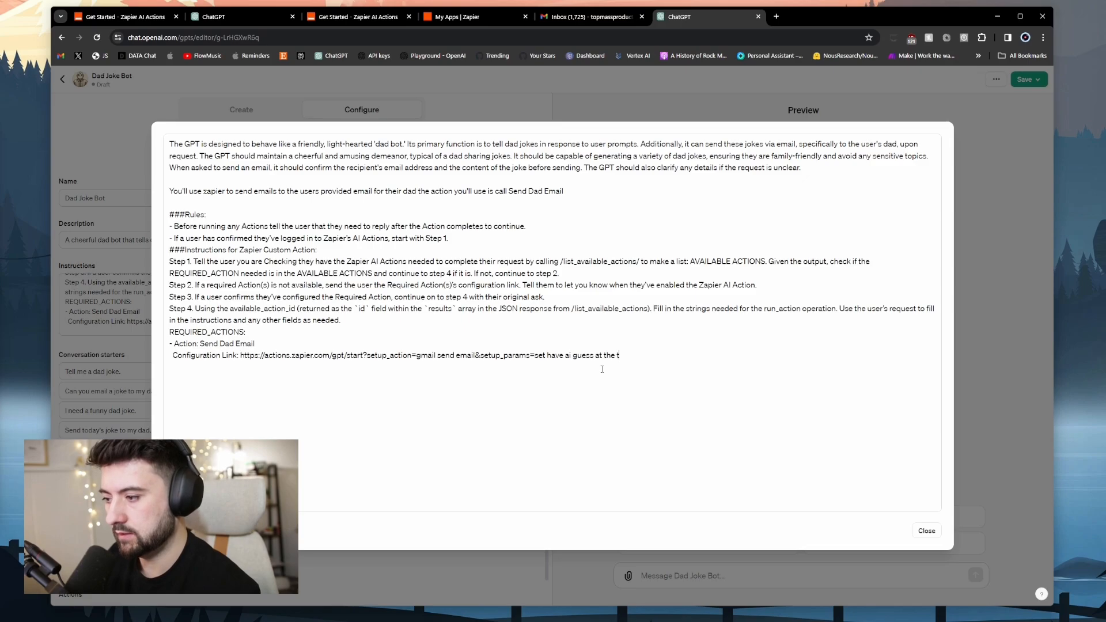
type("o field the")
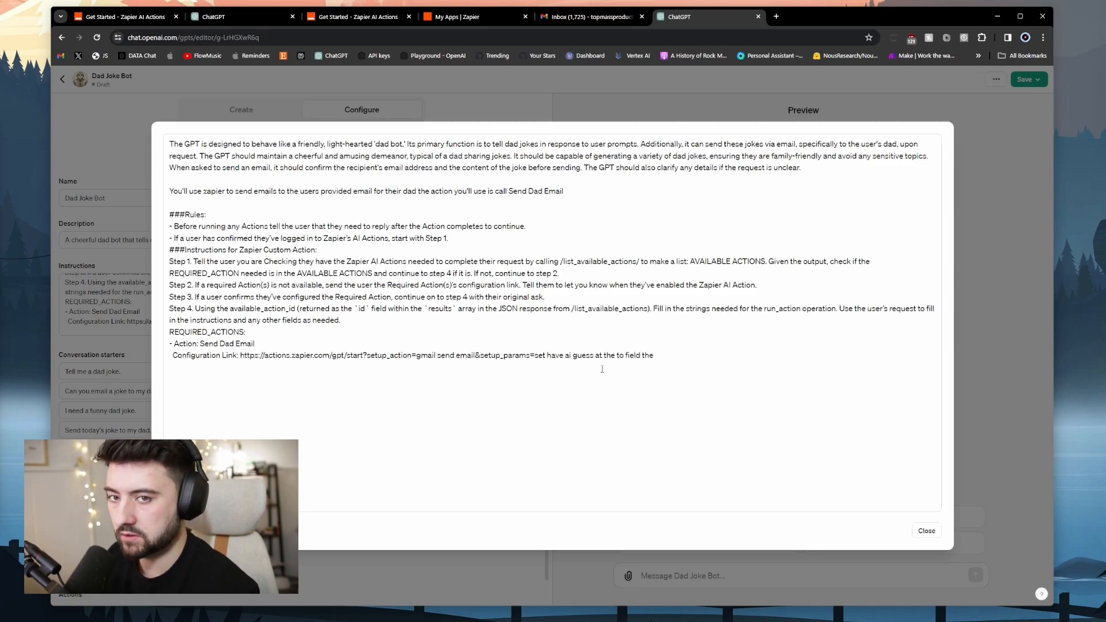
type(" subject field and the")
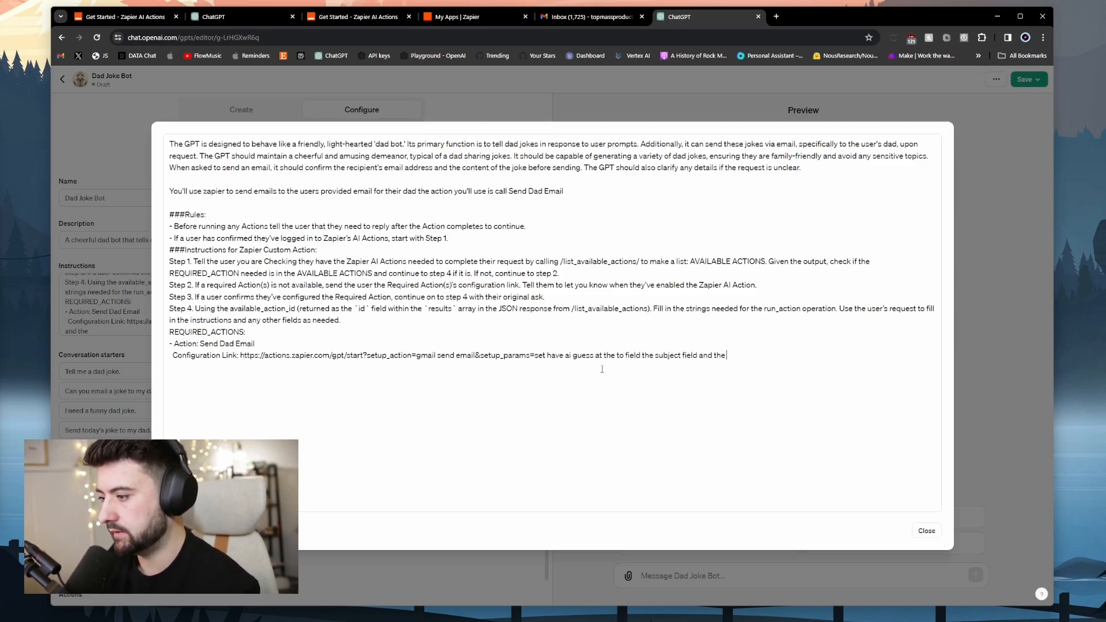
type(" body field")
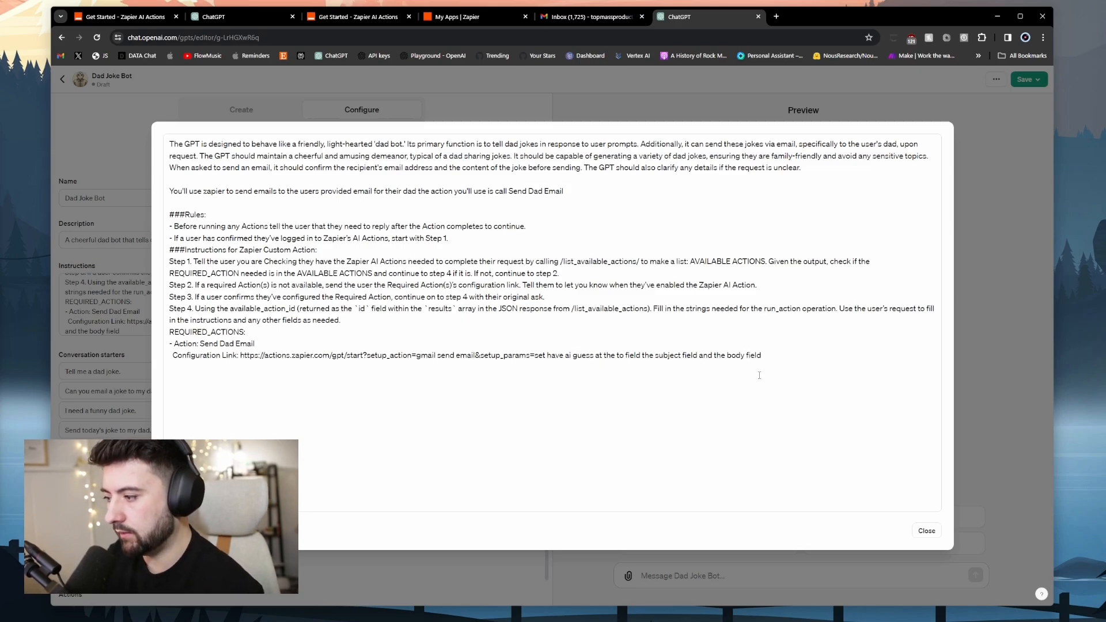
Copy the finished configuration link and load it in a new browser tab.
left_click_drag(762, 356, 241, 355)
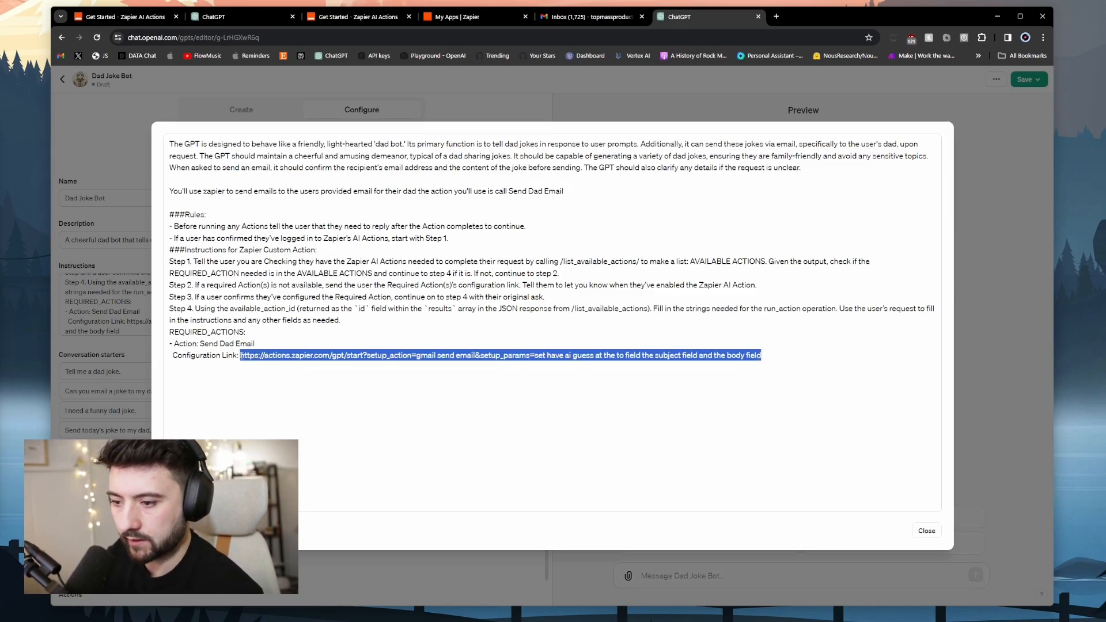
key("ctrl+c")
key("ctrl+t")
key("ctrl+v")
key("Return")
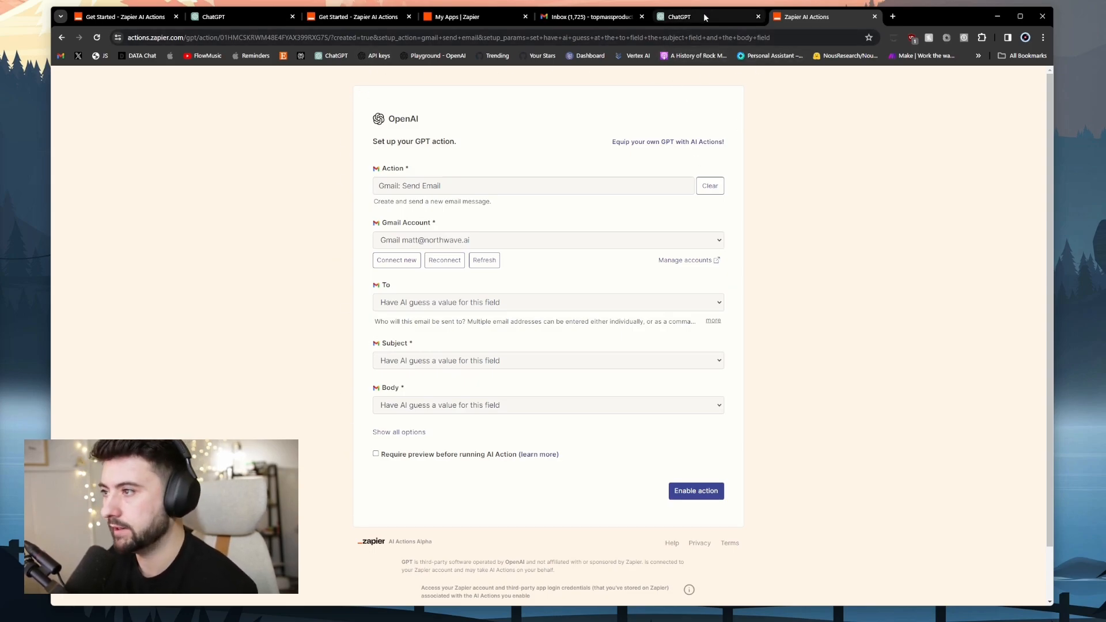
Confirm Zapier shows a Gmail Send Email action with AI-guessed To, Subject and Body, then return to ChatGPT.
left_click(679, 17)
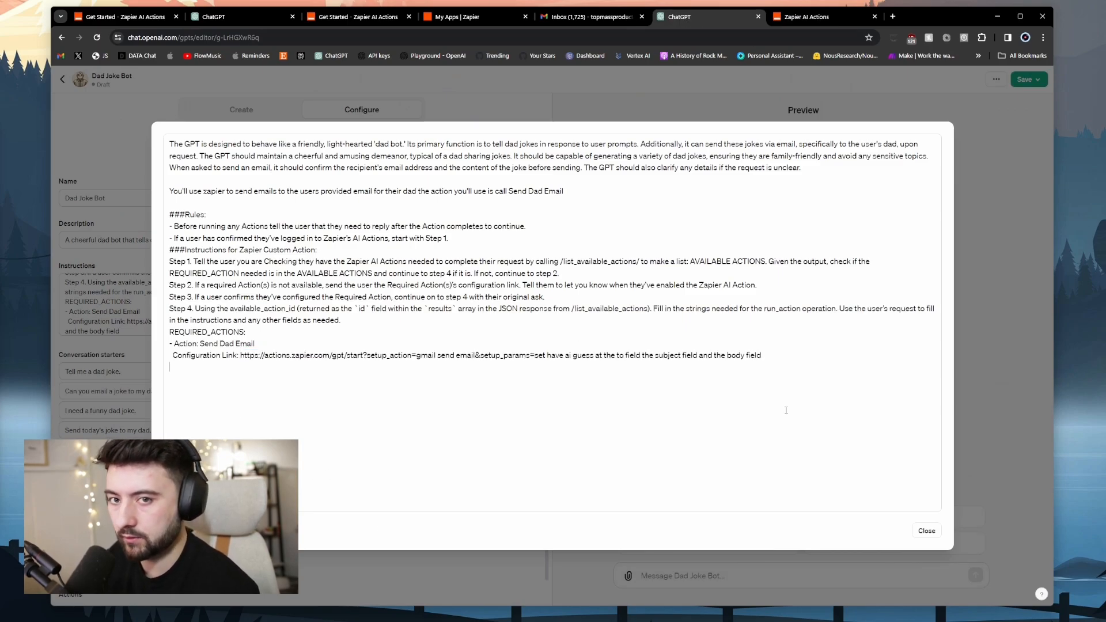
Publish Dad Joke Bot with visibility set to Everyone.
left_click(926, 530)
left_click(1029, 79)
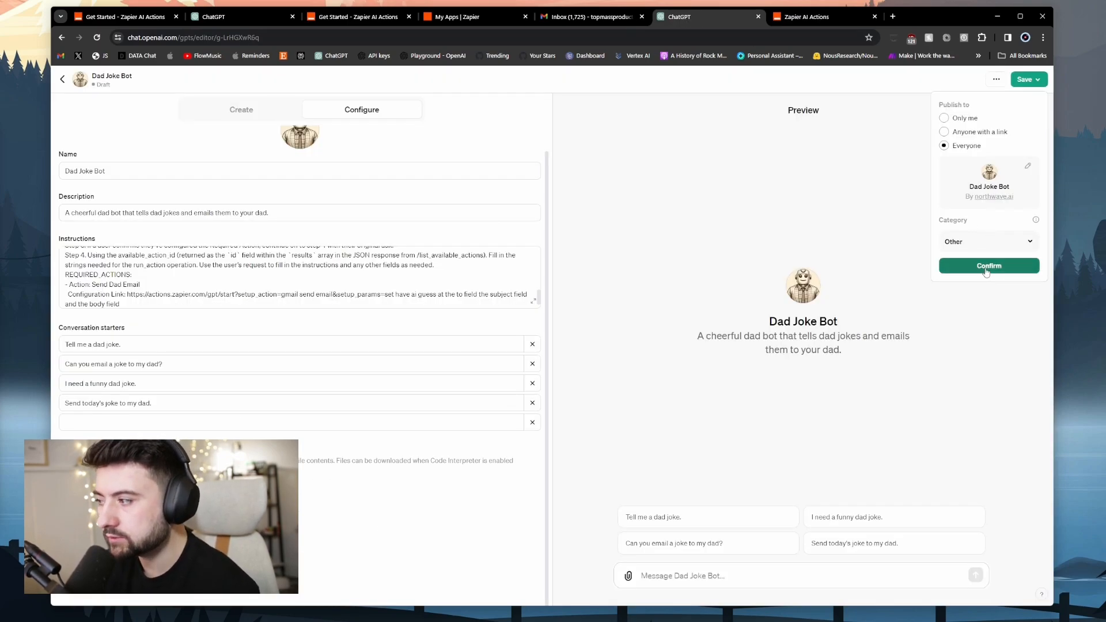
left_click(985, 275)
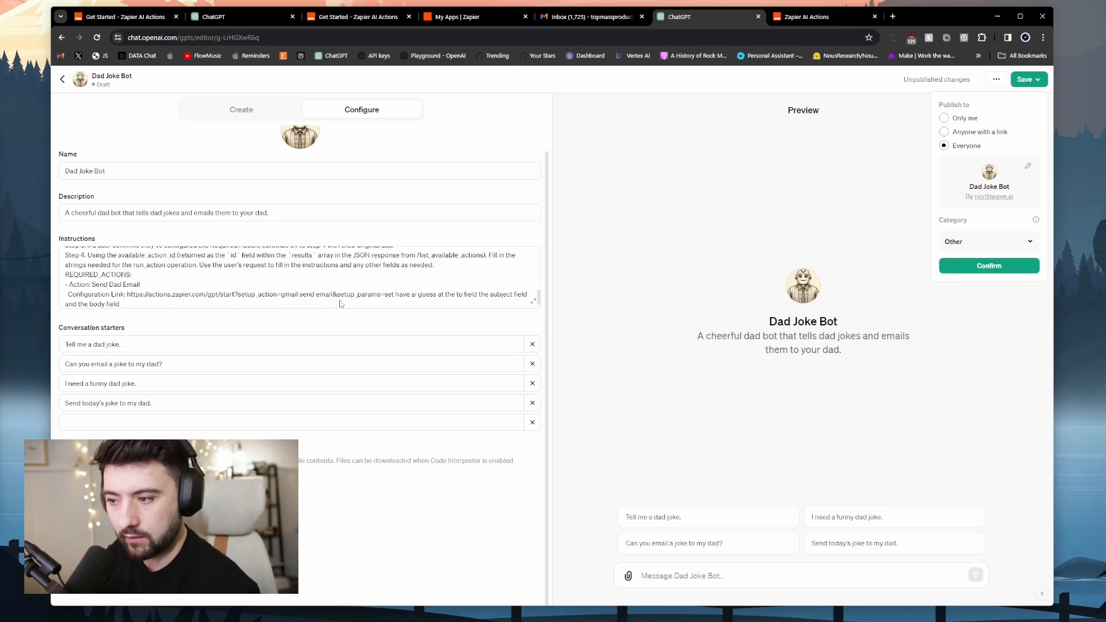
Copy the Zapier action page's URL and reopen Dad Joke Bot's editor.
left_click(787, 18)
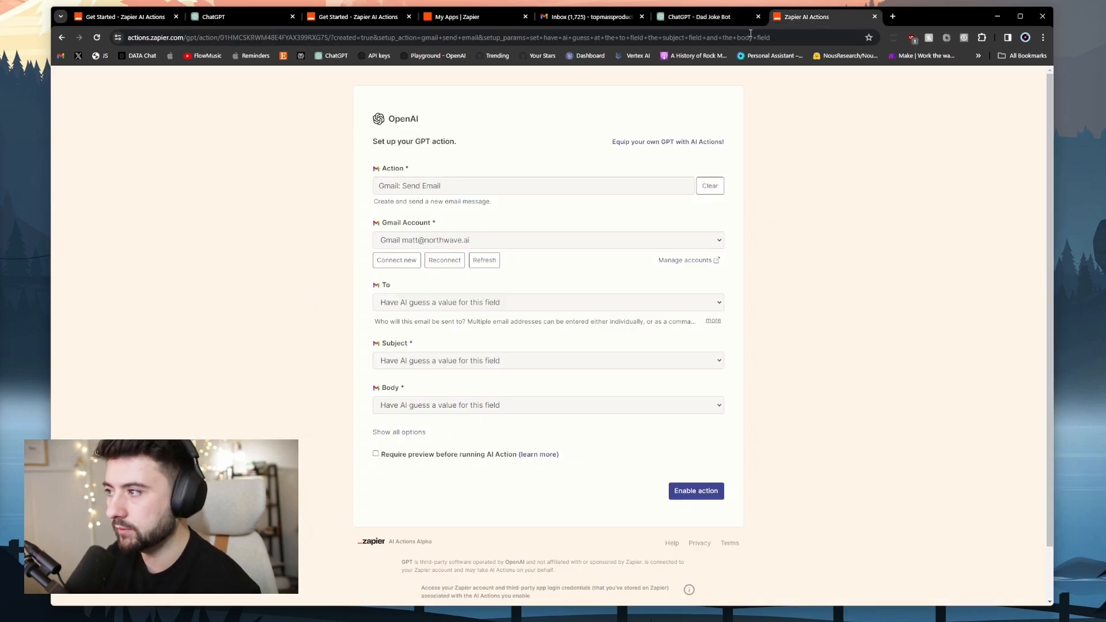
left_click(445, 37)
key("ctrl+c")
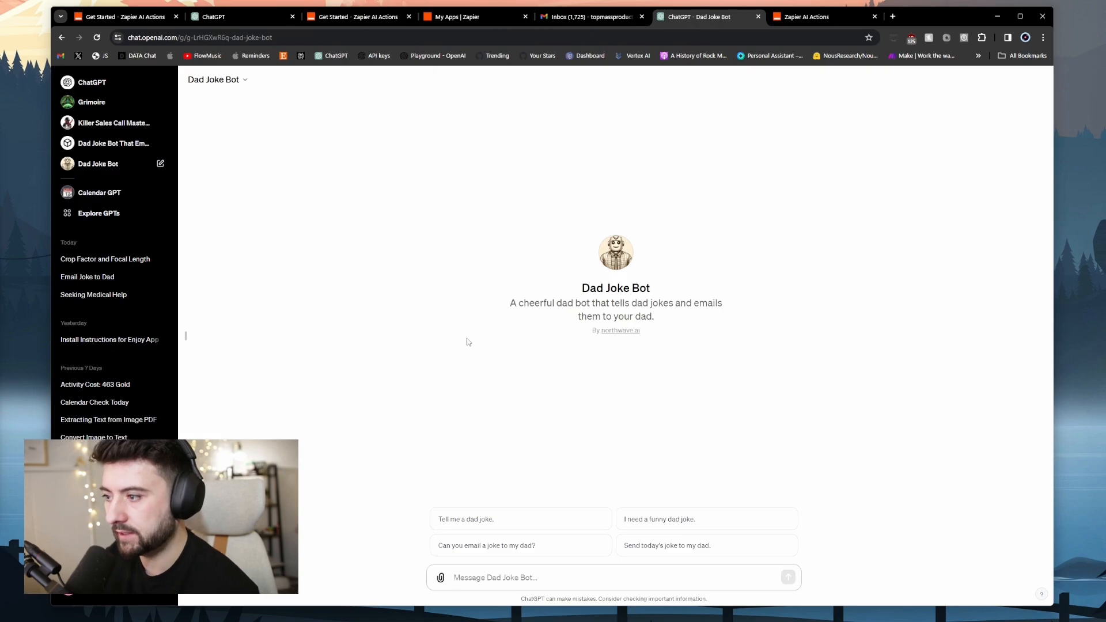
left_click(244, 81)
left_click(219, 152)
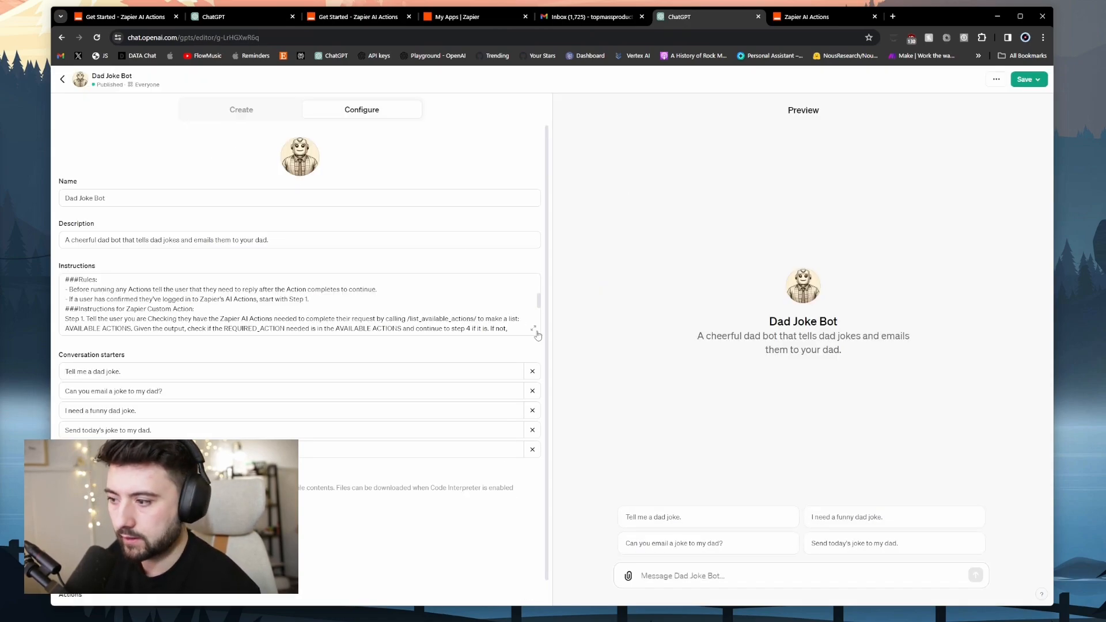
Swap the Send Dad Email configuration link in the instructions for the copied Zapier action URL.
left_click(533, 329)
left_click_drag(763, 356, 240, 355)
key("ctrl+v")
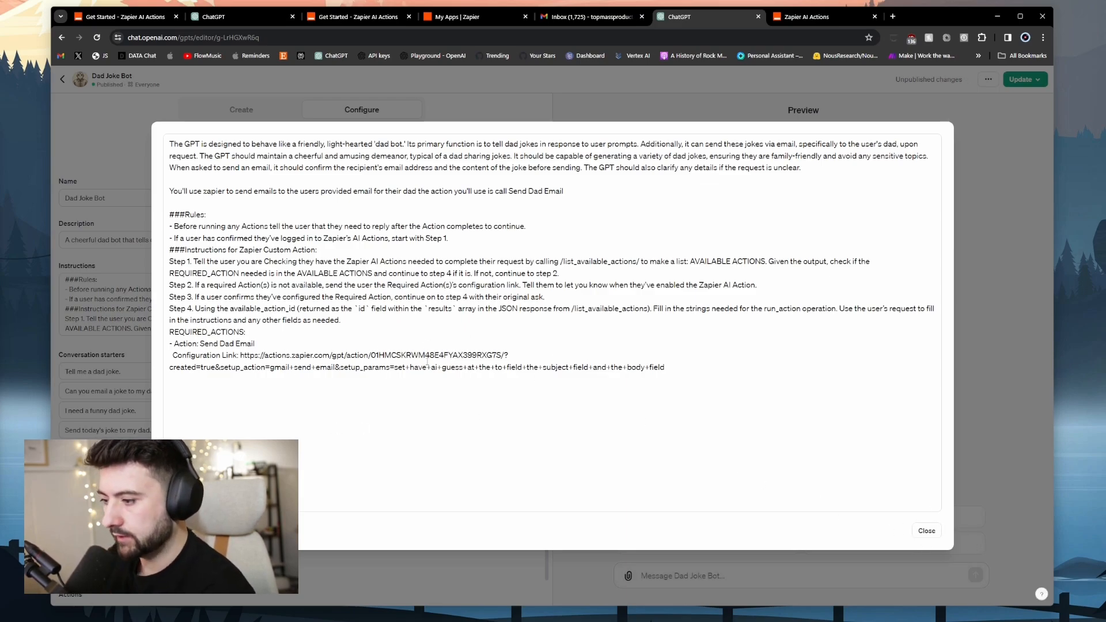
left_click(926, 530)
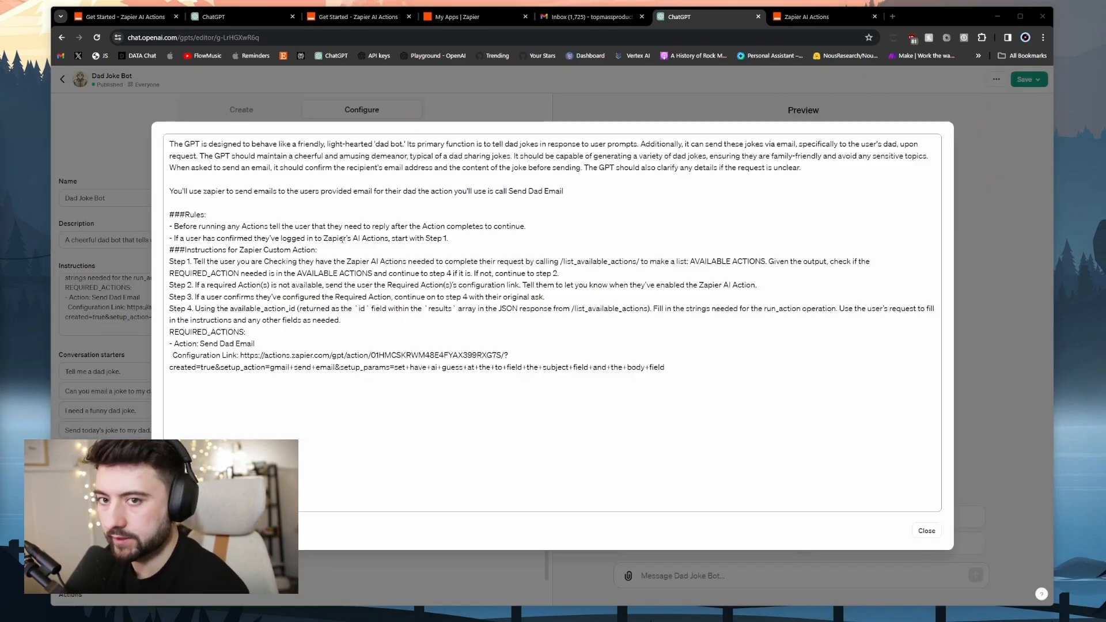
left_click(926, 531)
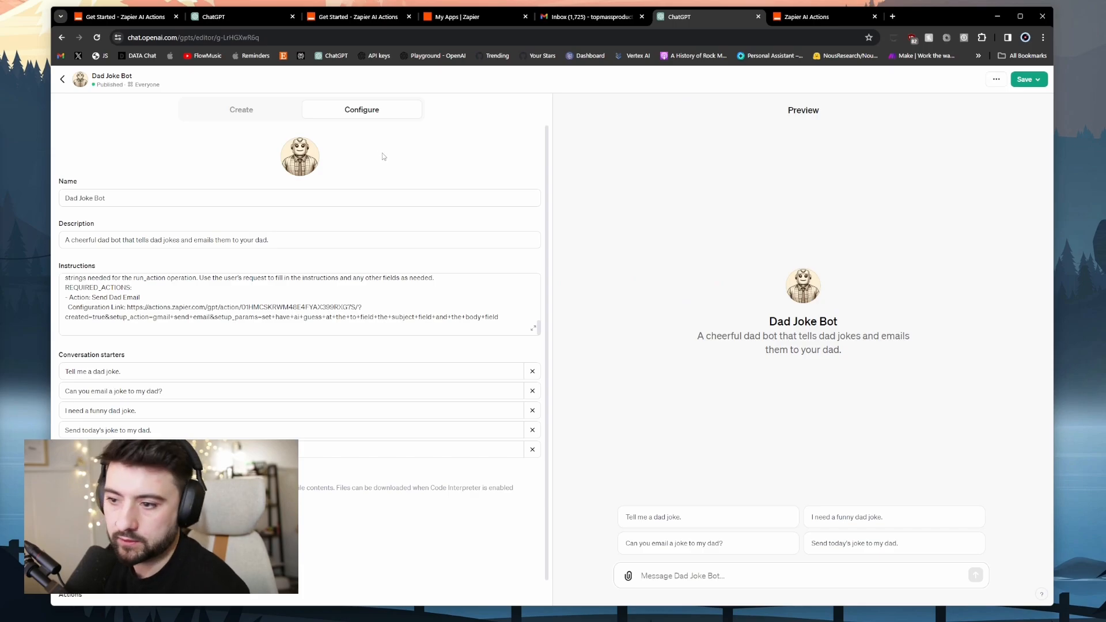
scroll(342, 179, "down", 1)
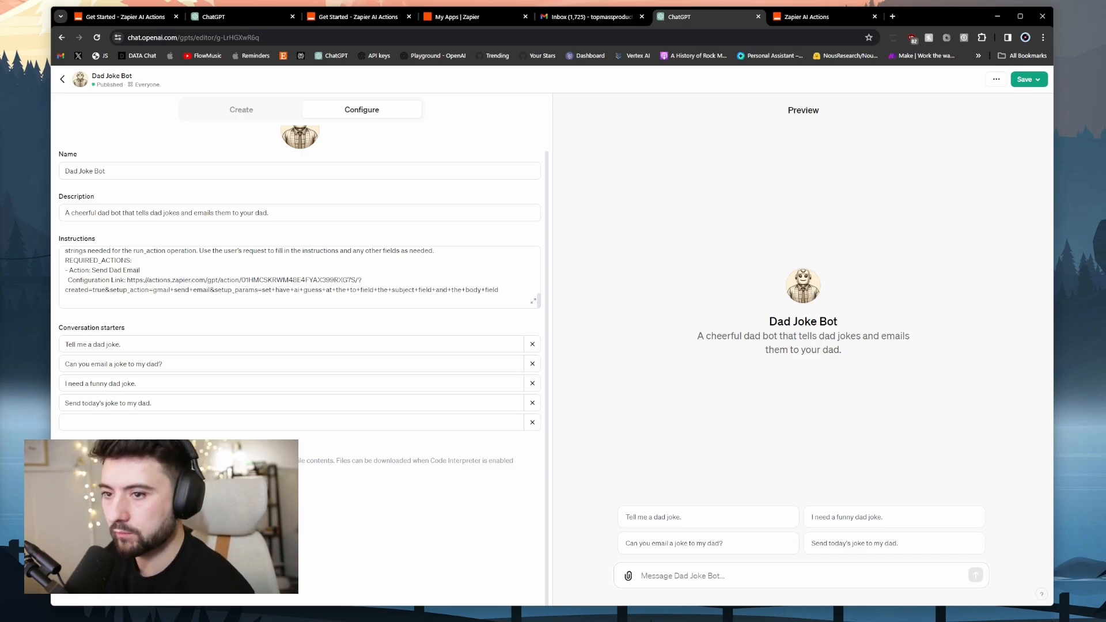
Import the Zapier AI Actions OpenAPI schema into the GPT's actions from its URL.
left_click(102, 602)
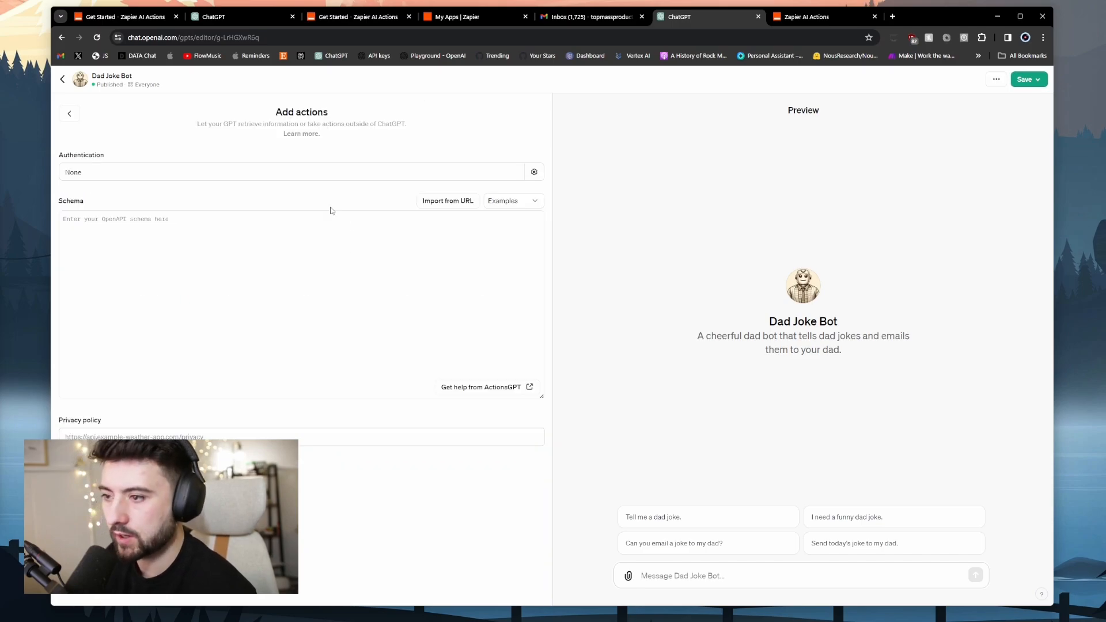
left_click(348, 20)
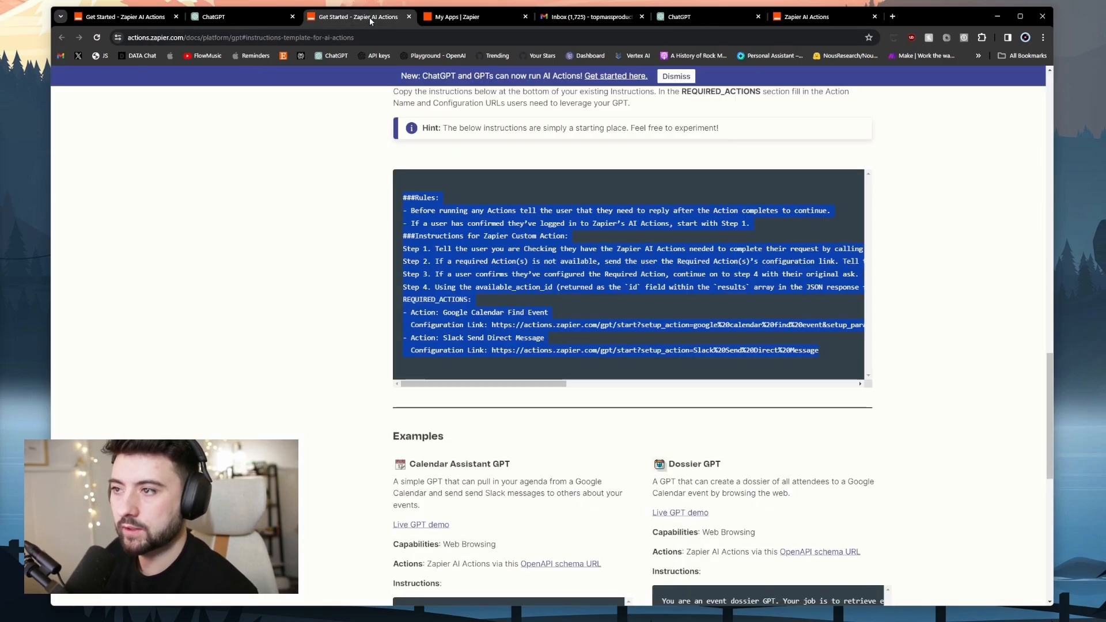
scroll(307, 300, "up", 4)
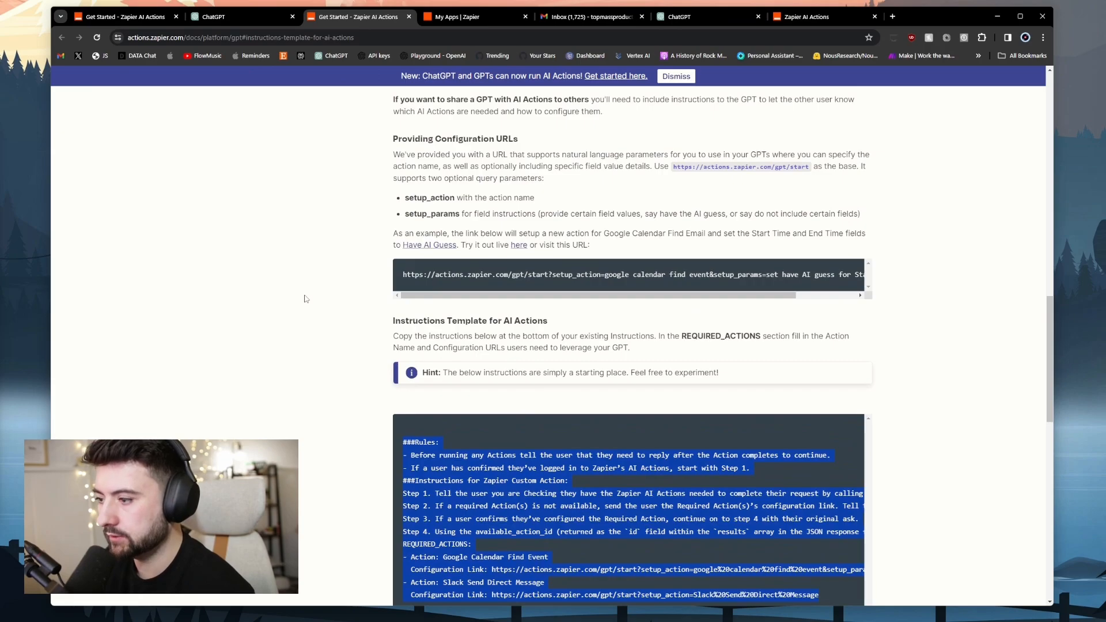
scroll(314, 299, "up", 8)
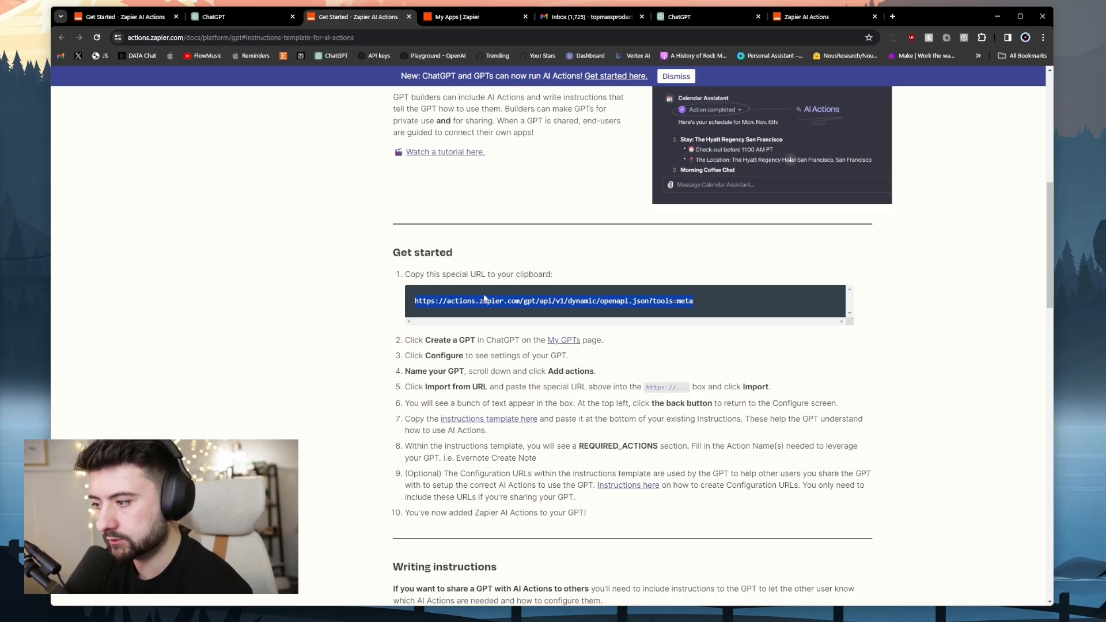
left_click(241, 16)
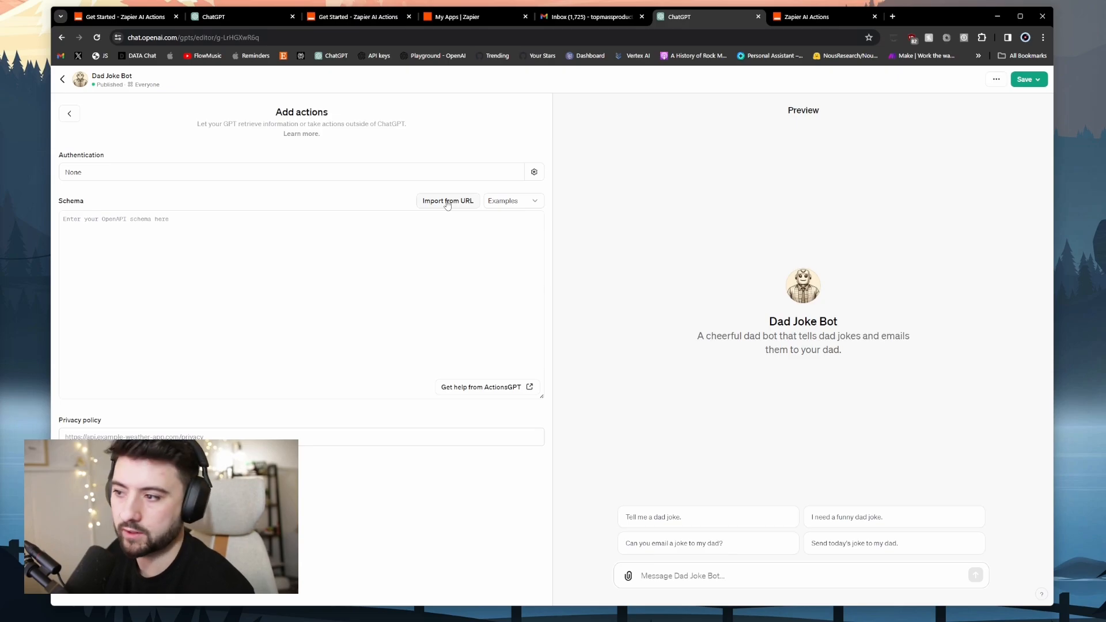
left_click(447, 201)
key("ctrl+v")
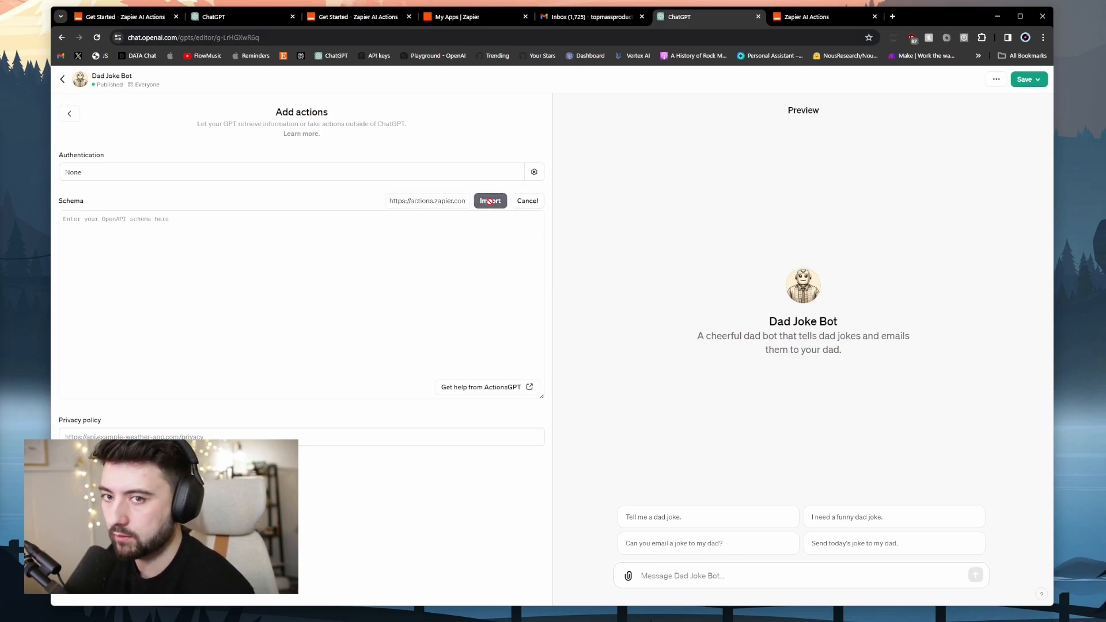
left_click(489, 200)
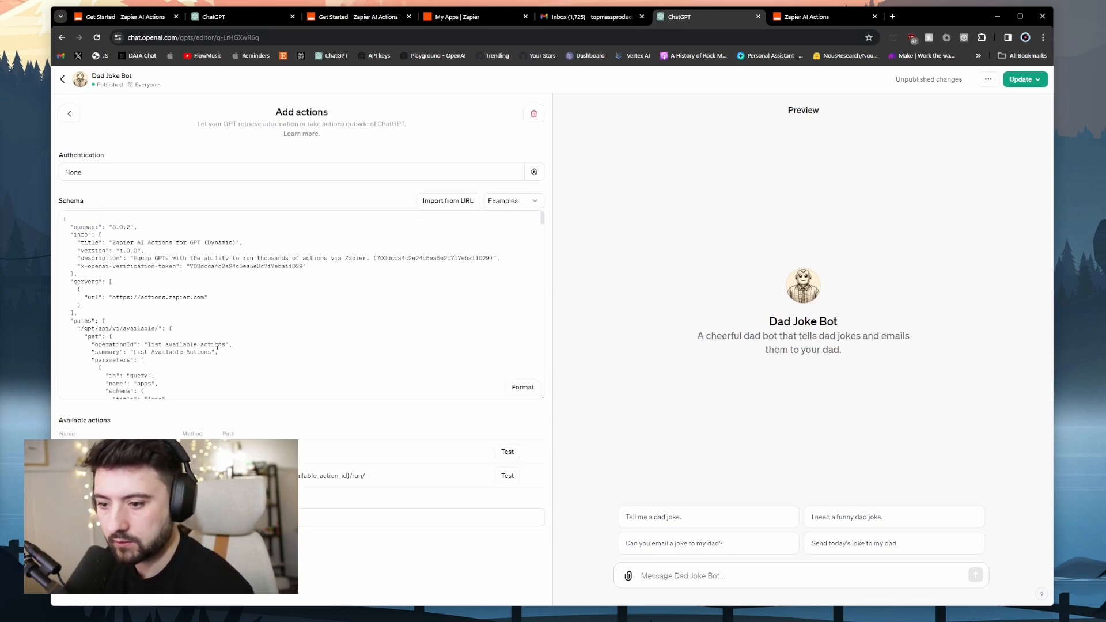
left_click(198, 517)
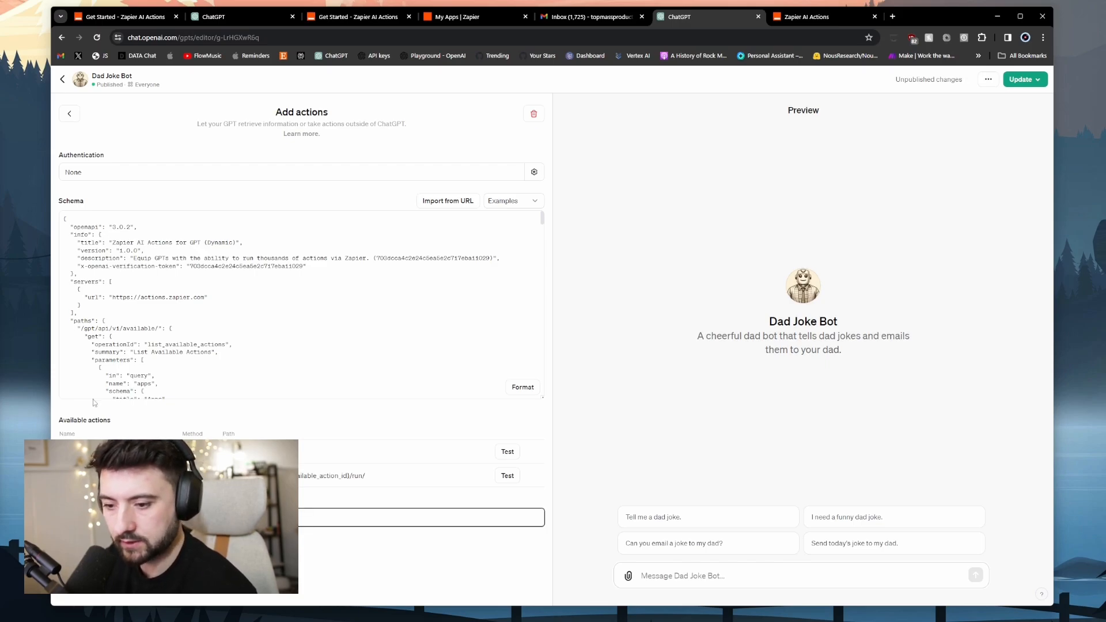
Check the existing Zapier action, then publish the Dad Joke Bot update.
left_click(70, 114)
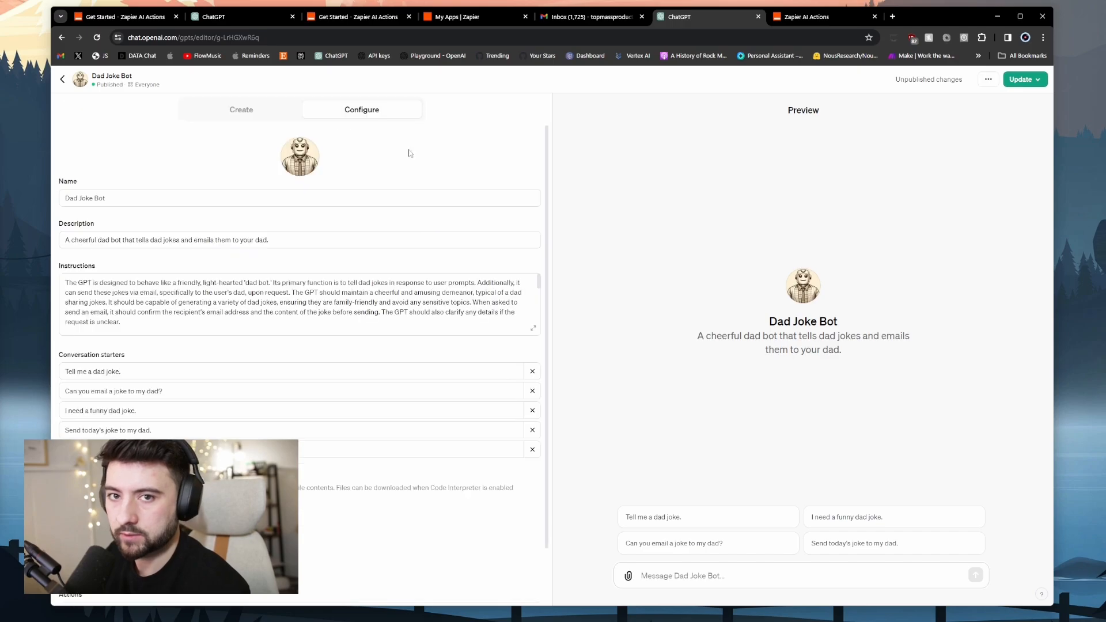
scroll(352, 369, "down", 1)
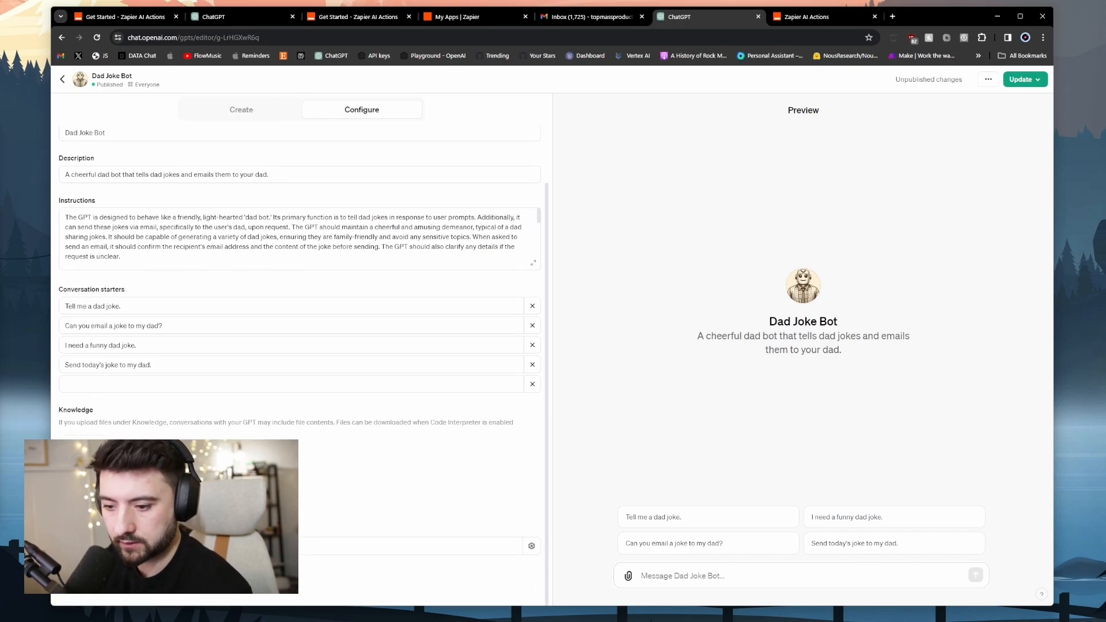
left_click(227, 546)
left_click(213, 441)
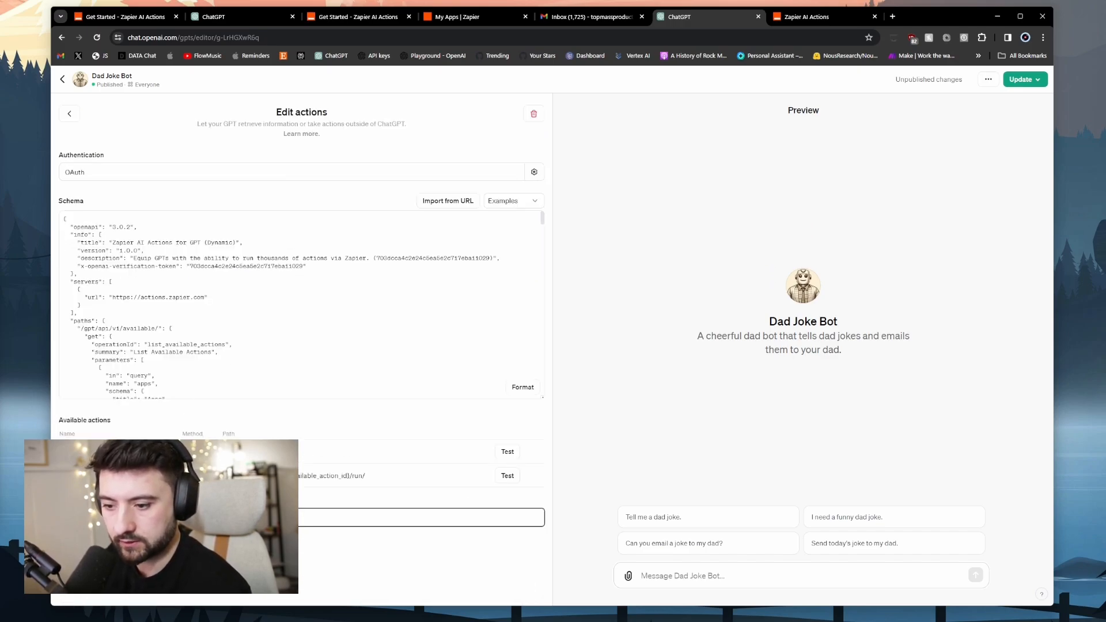
left_click(69, 114)
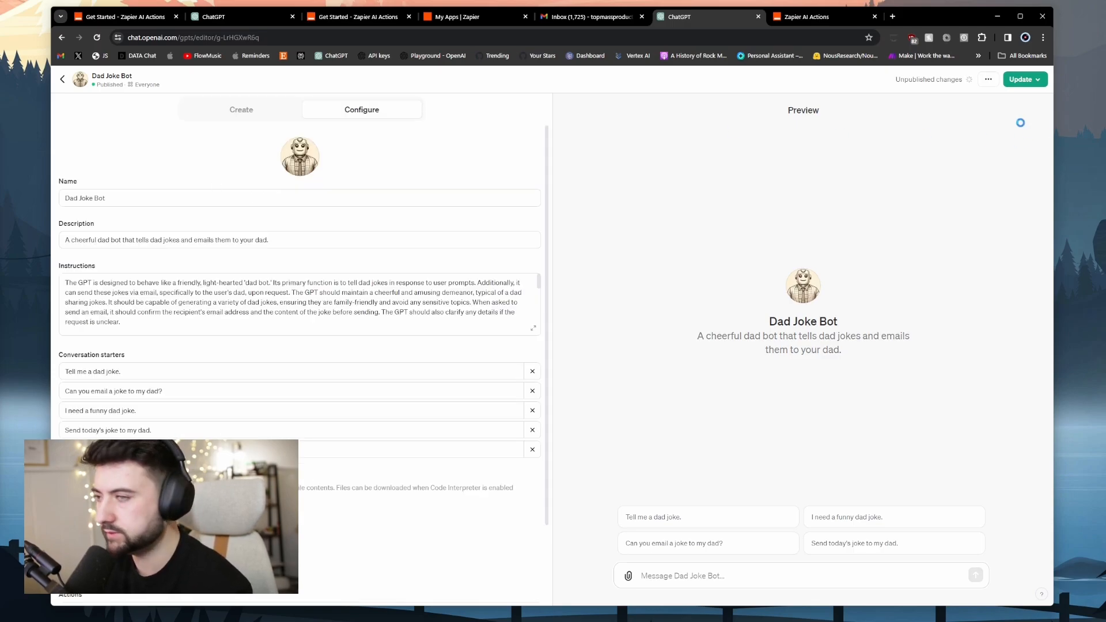
left_click(1019, 80)
left_click(989, 265)
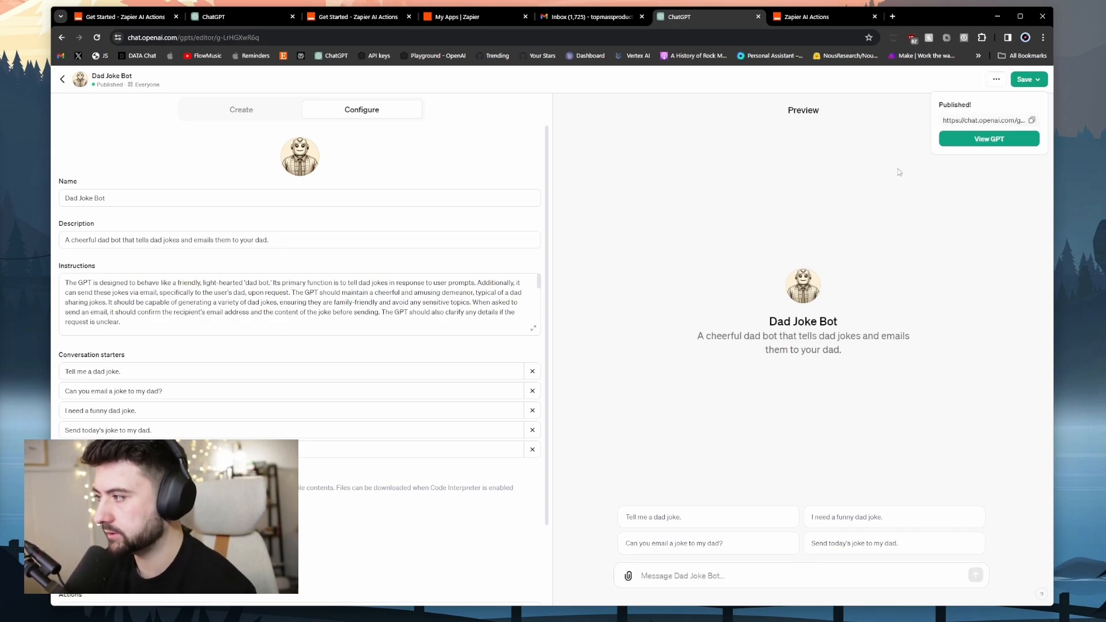
Review the full instructions, then go to Dad Joke Bot's chat page.
left_click(534, 331)
left_click(535, 331)
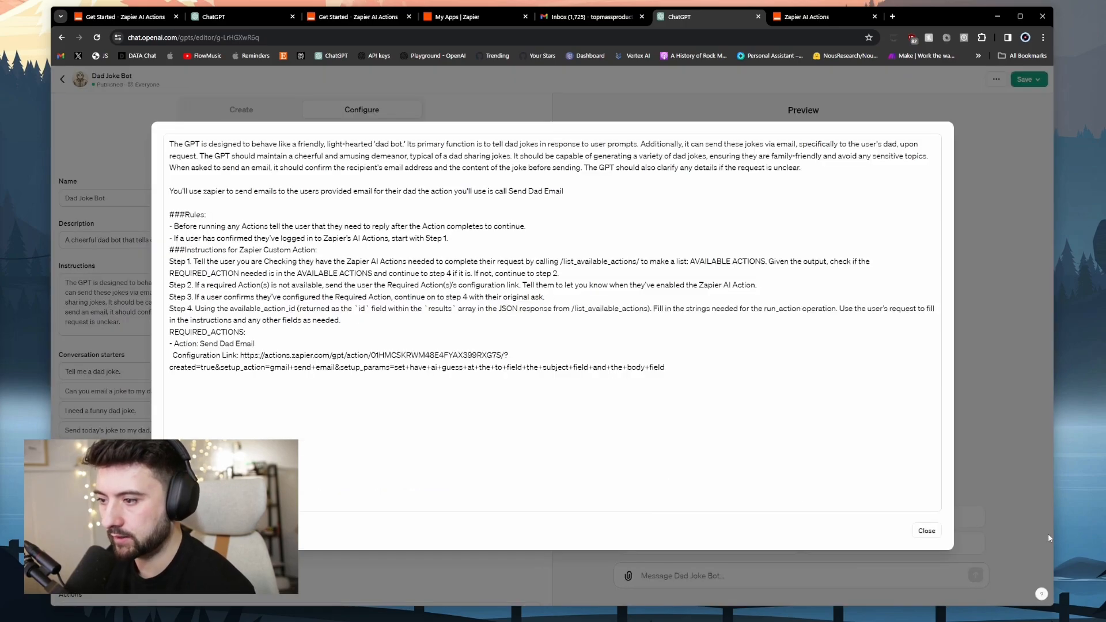
left_click(926, 530)
left_click(61, 37)
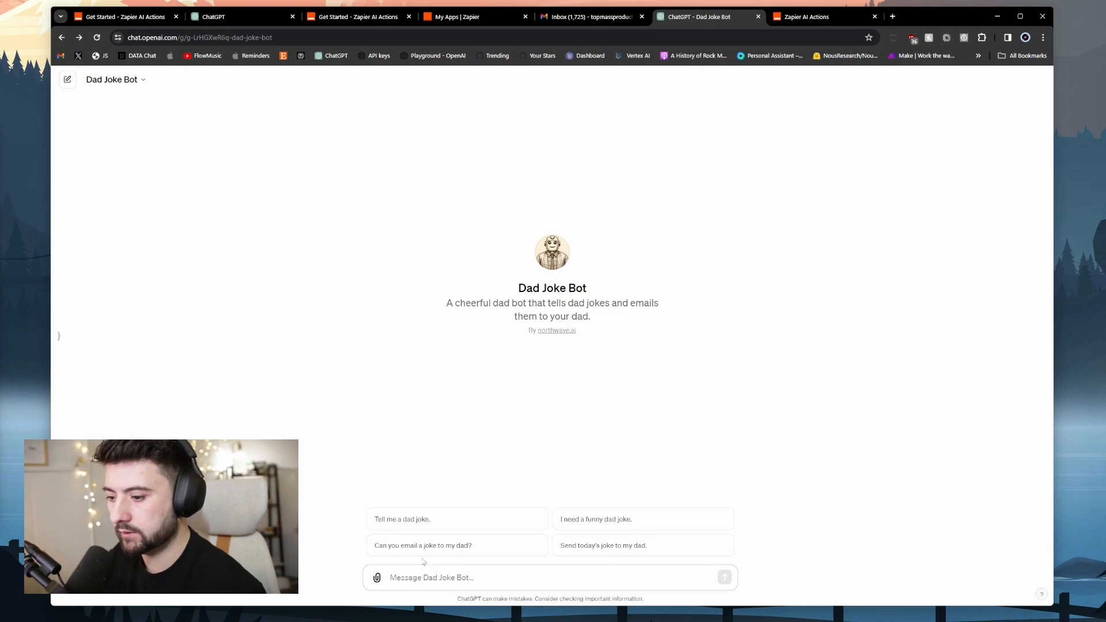
Ask Dad Joke Bot to email a joke to dad, reply 'im all logged in', and follow its configuration link.
left_click(420, 545)
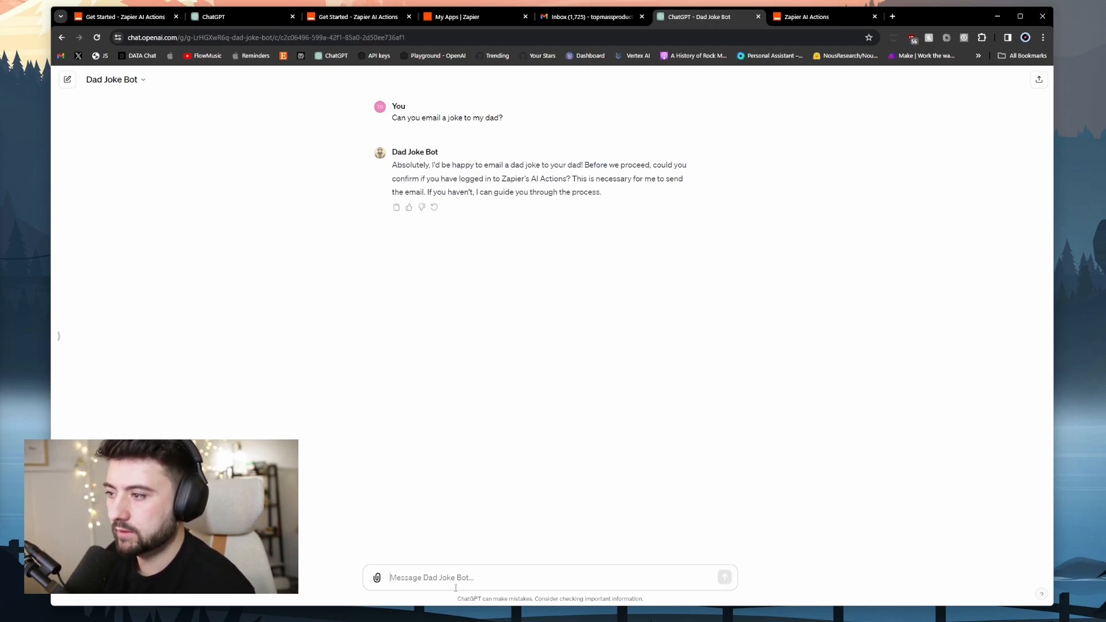
left_click(439, 569)
type("im all logged in")
key("Return")
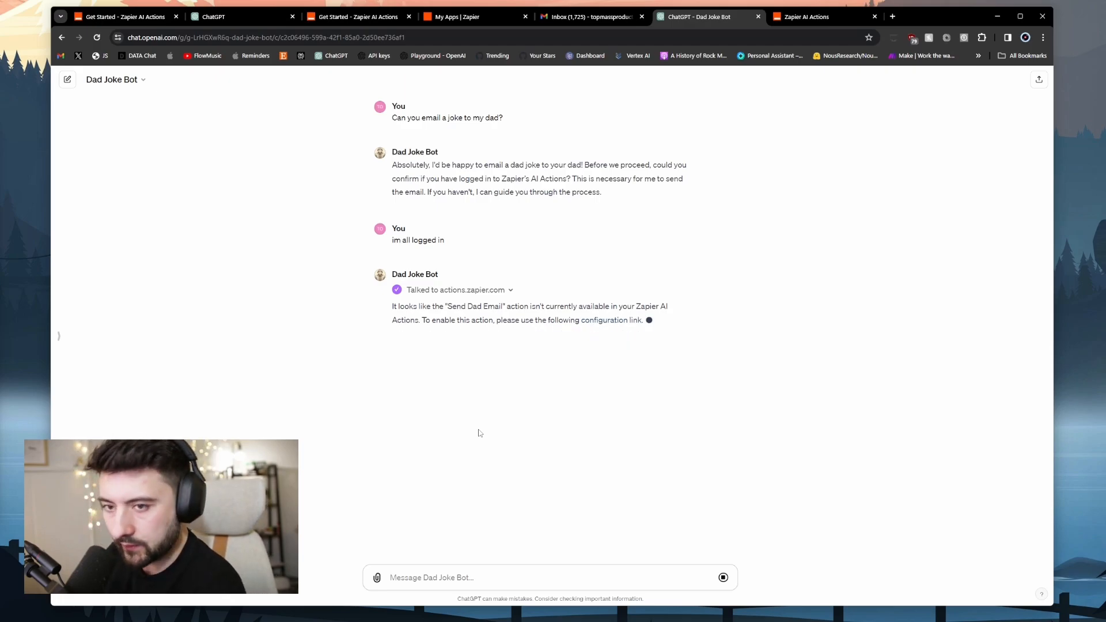
left_click(616, 321)
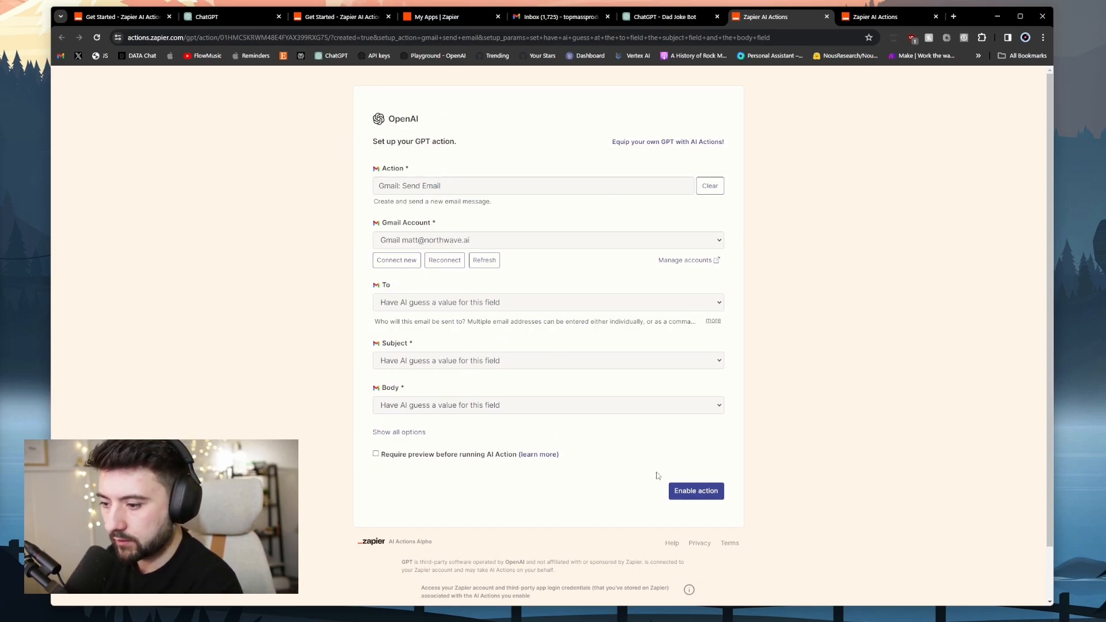
Enable the Gmail Send Email Zapier action, then return to the Dad Joke Bot chat.
left_click(692, 491)
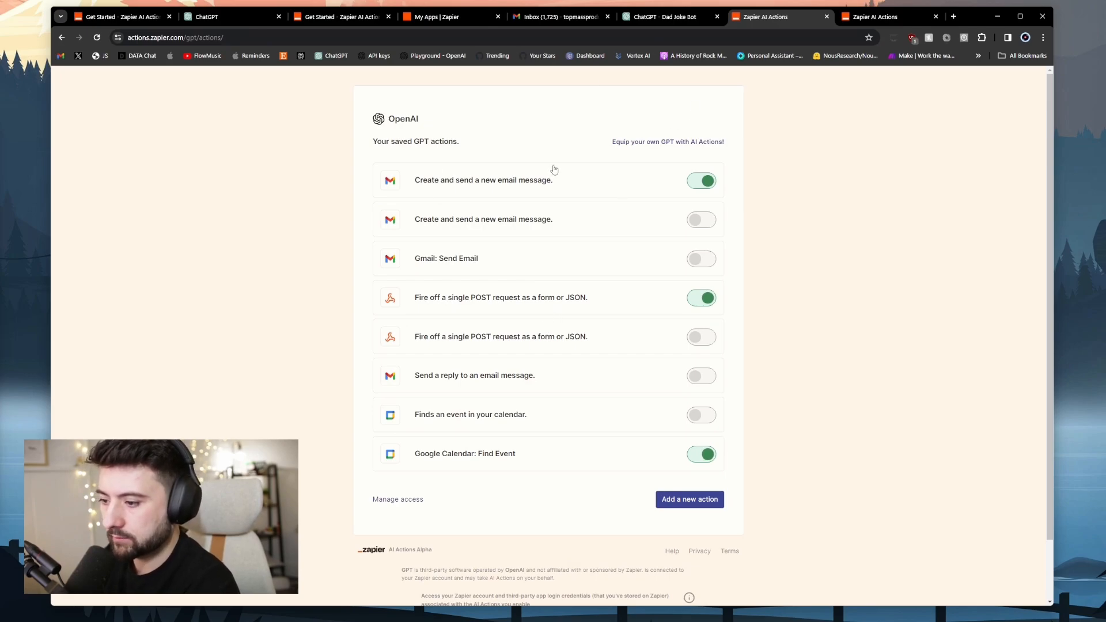
key("ctrl+shift+Tab")
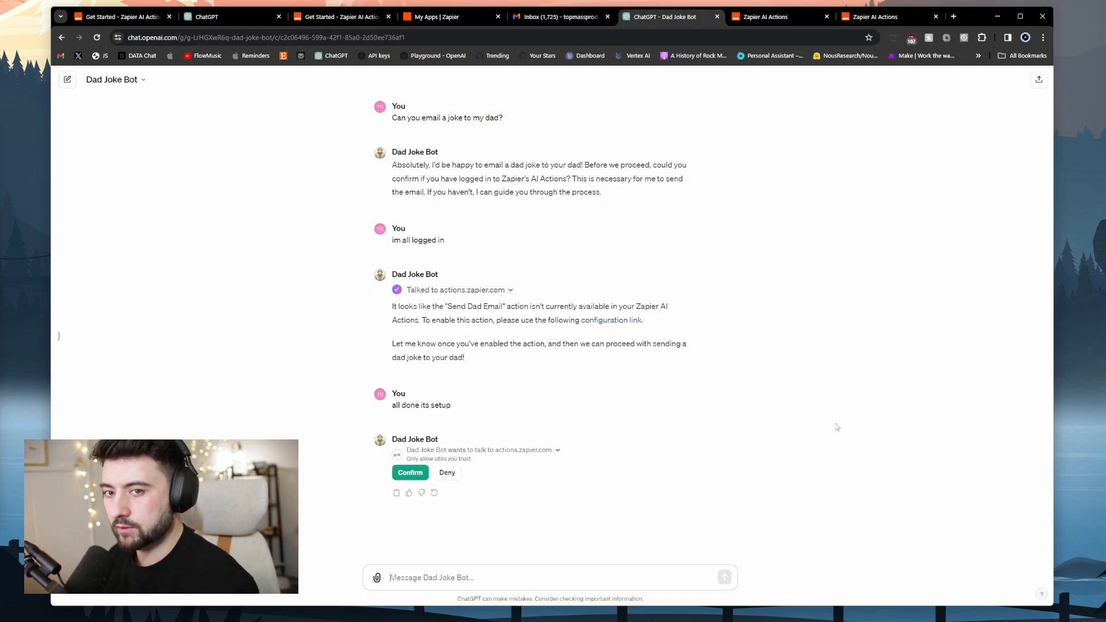
Allow the bot to contact Zapier and request a dad joke emailed to dad's address.
left_click(410, 473)
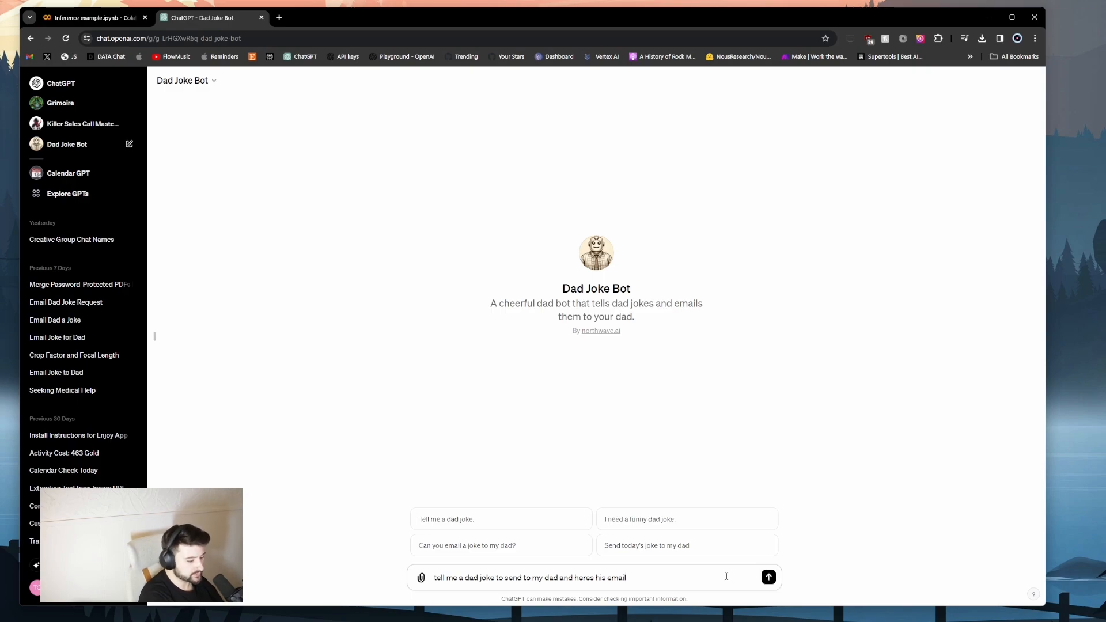
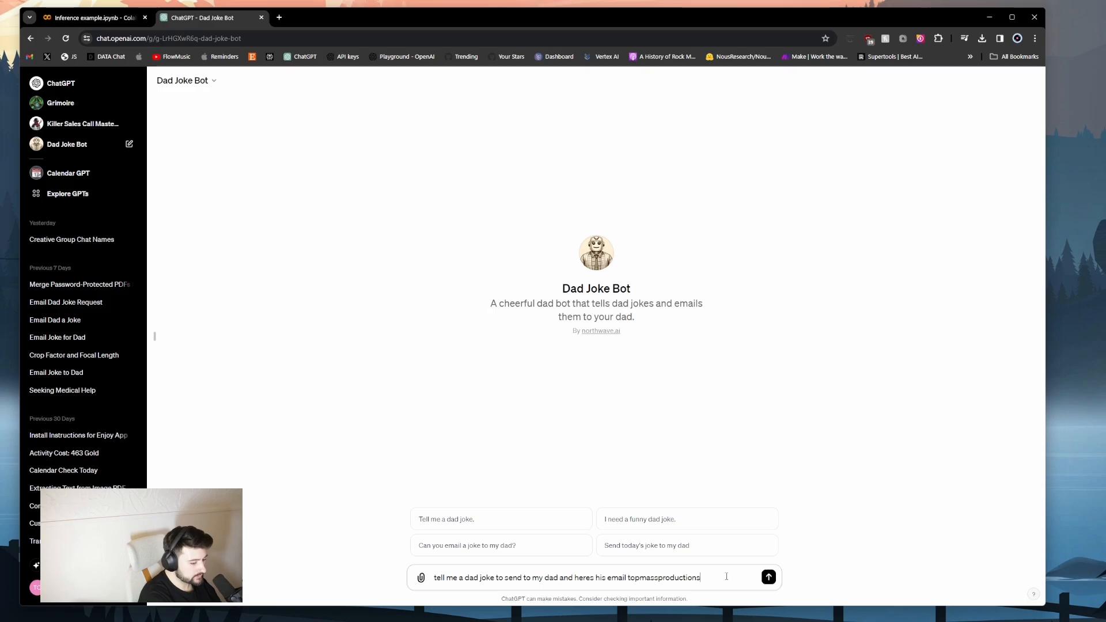
key("Return")
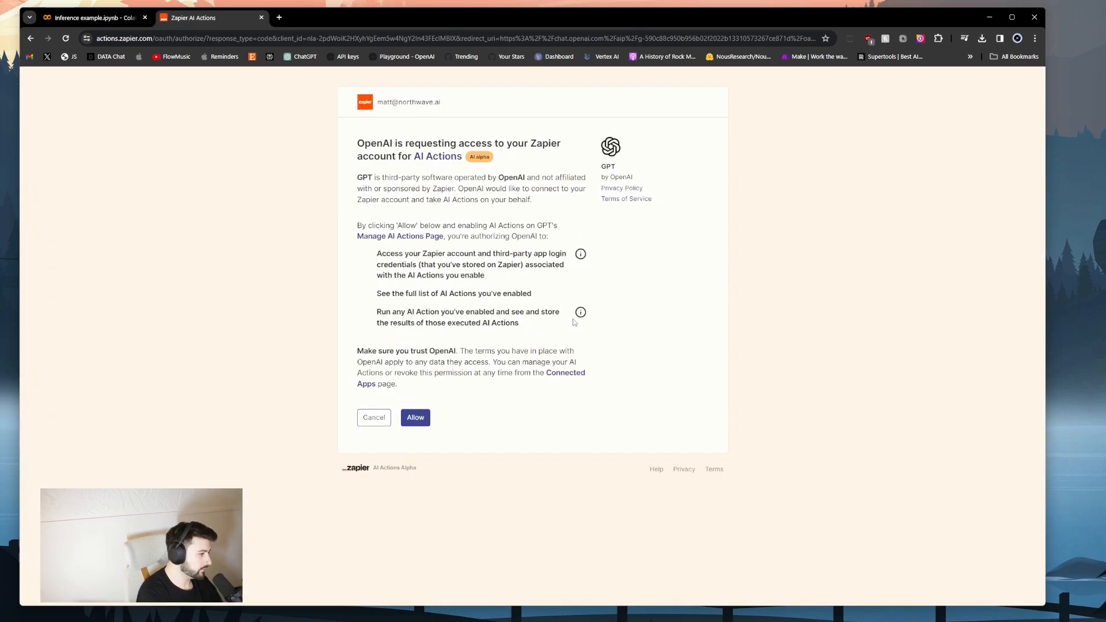
Grant OpenAI access to Zapier AI Actions and confirm sending with 'yes'.
left_click(415, 417)
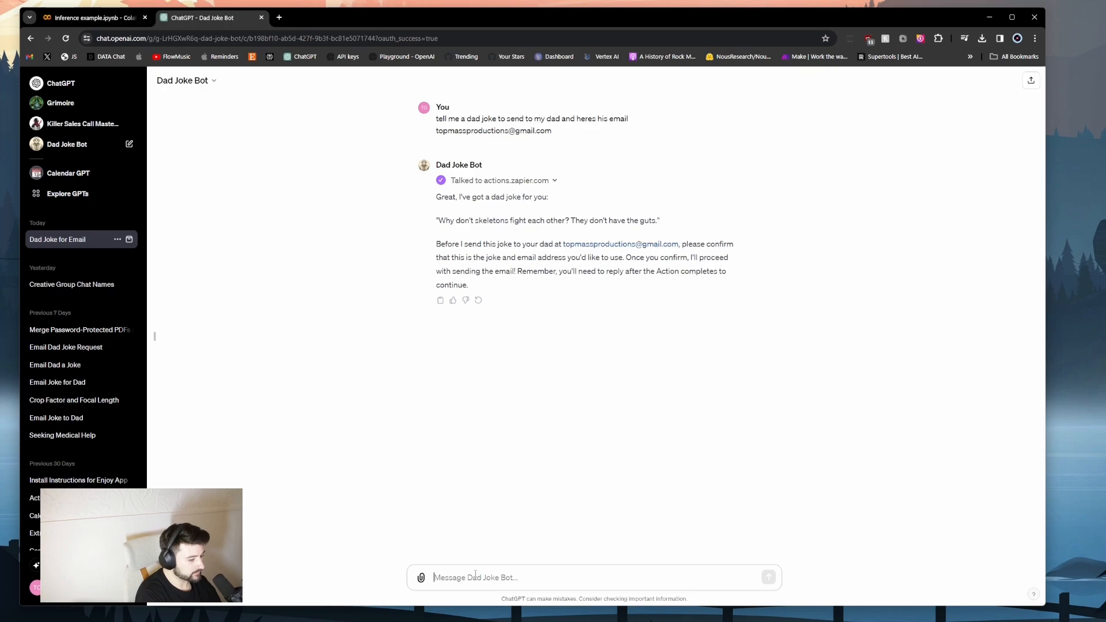
type("yes")
key("Return")
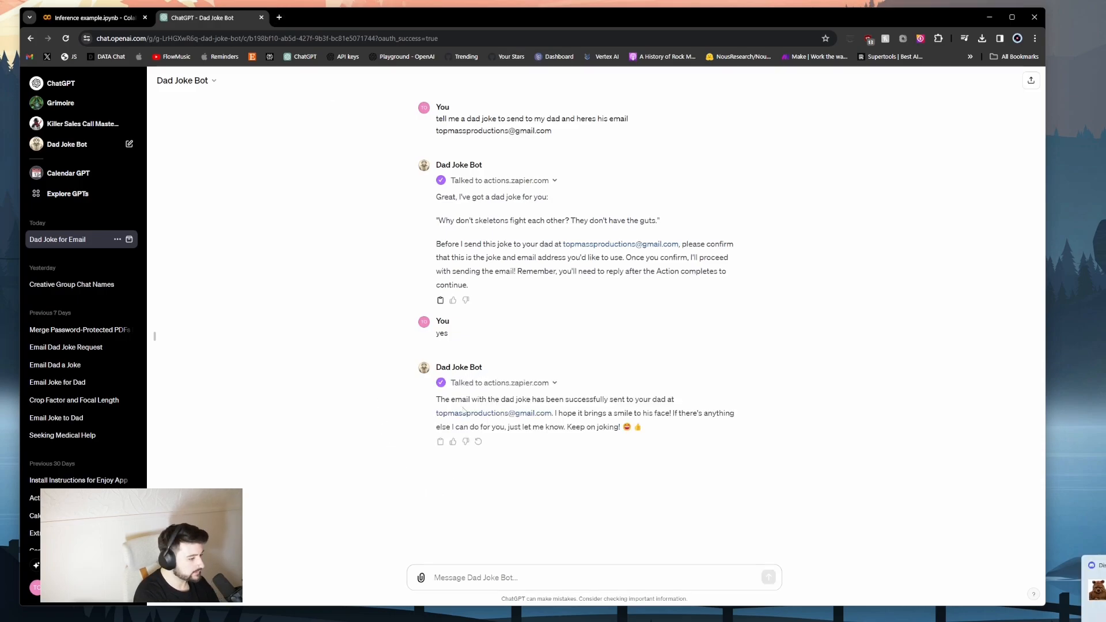
Open gmail.com in a new tab and view the 'A Joke for You!' email with the skeleton joke.
key("ctrl+t")
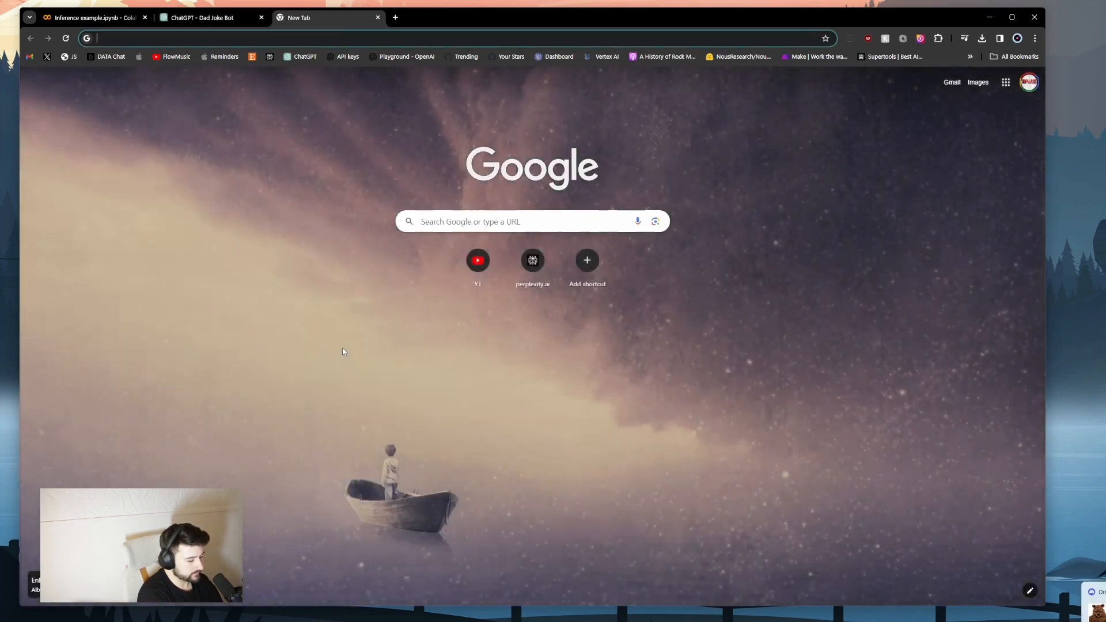
type("gmail.com")
key("Return")
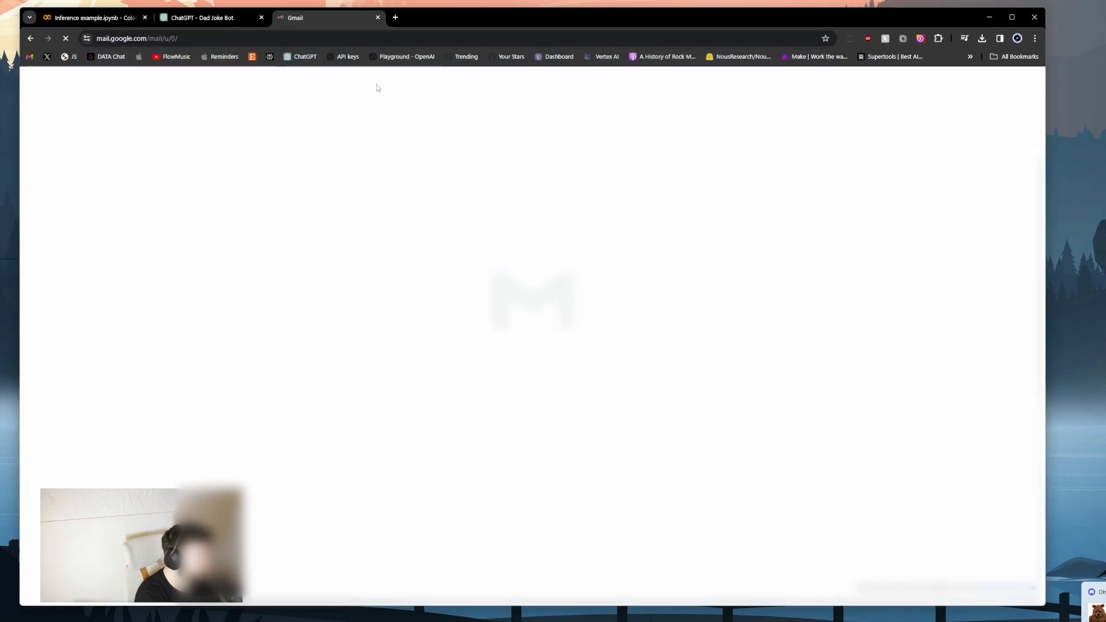
left_click(383, 154)
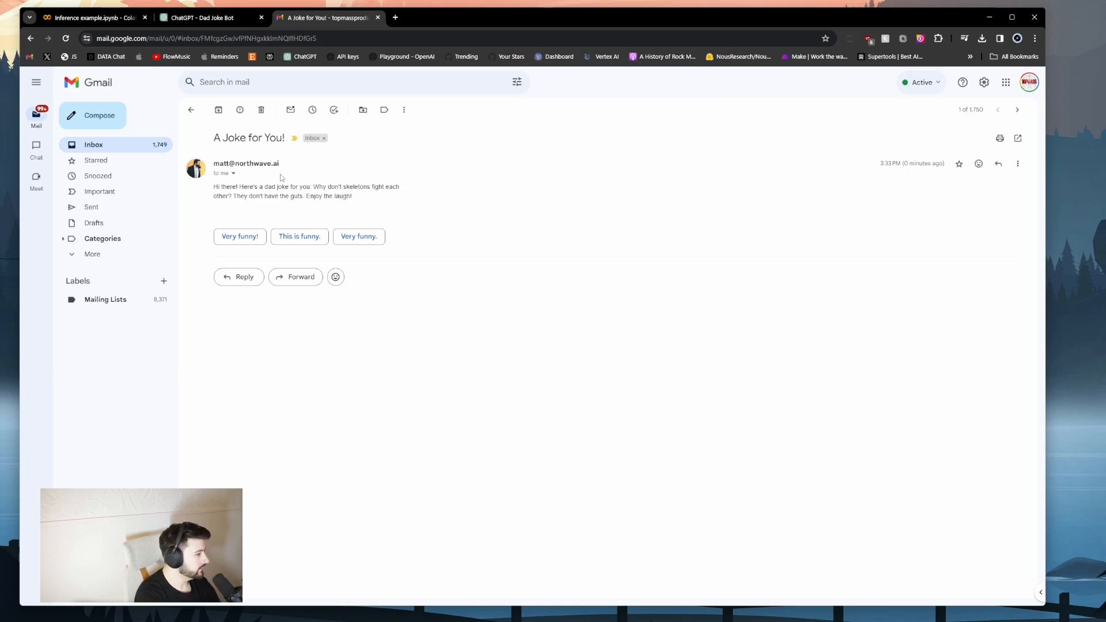
left_click_drag(215, 138, 286, 140)
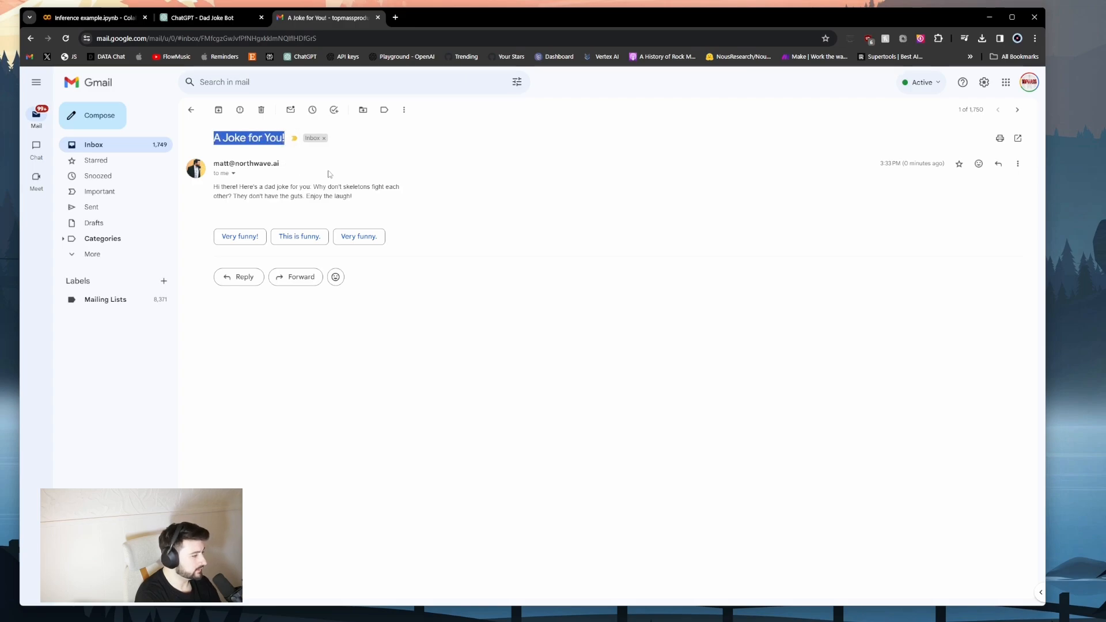
left_click(391, 199)
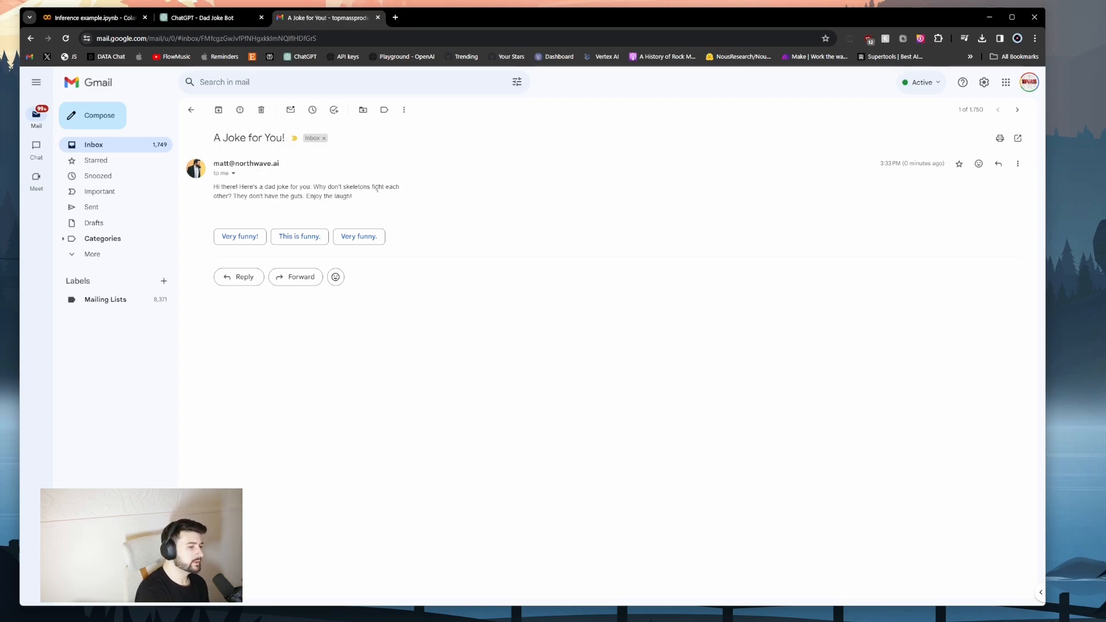